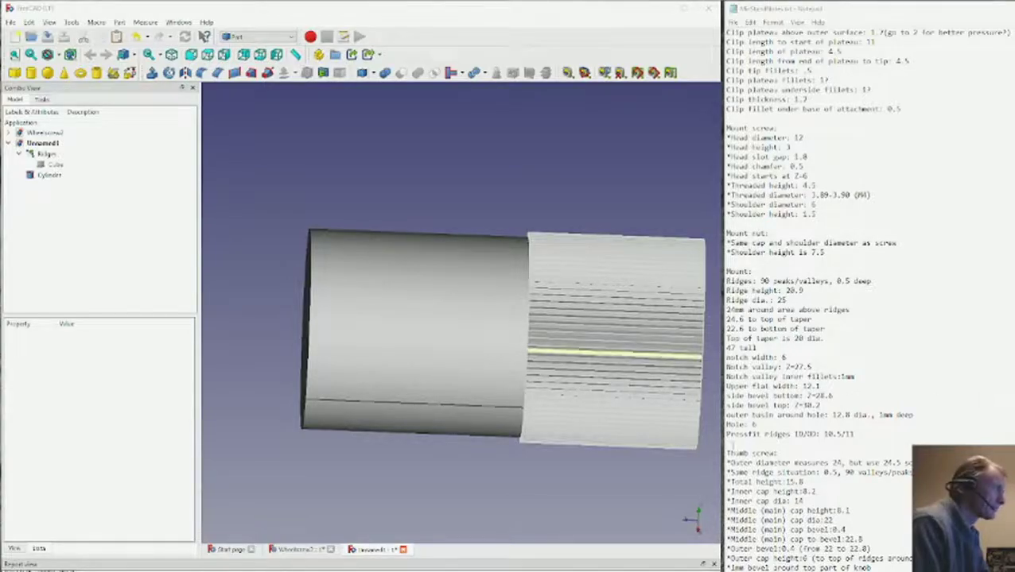
# - Save the unnamed document with the ridges and cylinder under the file name Mount1
pyautogui.moveTo(614, 459); pyautogui.dragTo(374, 342, button='middle')
pyautogui.click(171, 54)
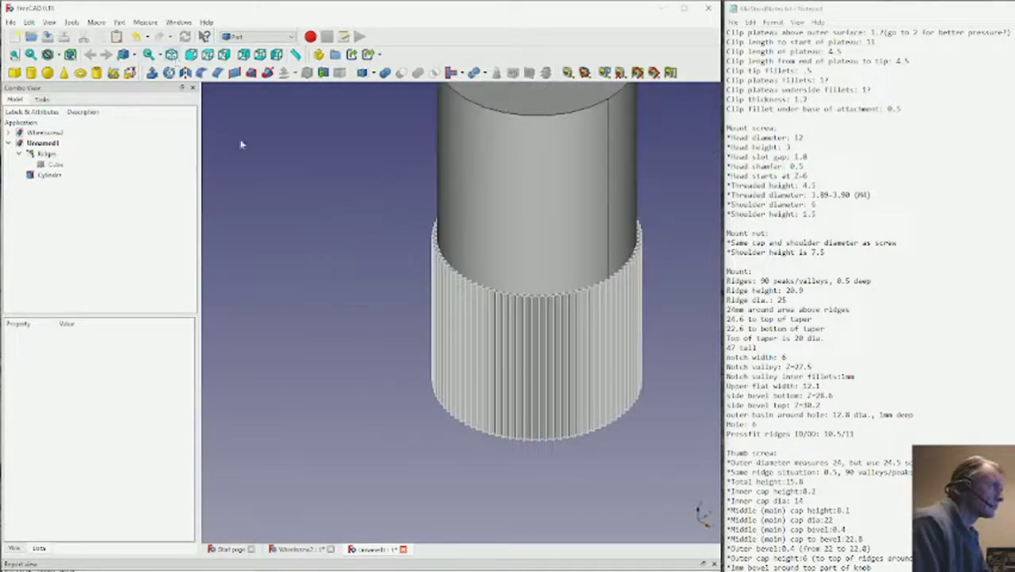
pyautogui.press('v')
pyautogui.press('f')
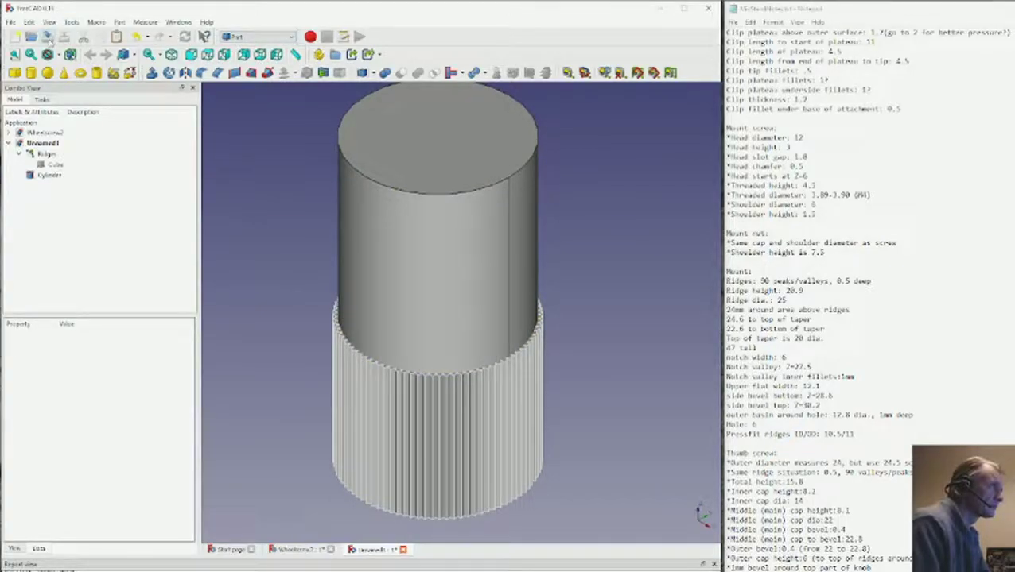
pyautogui.click(10, 21)
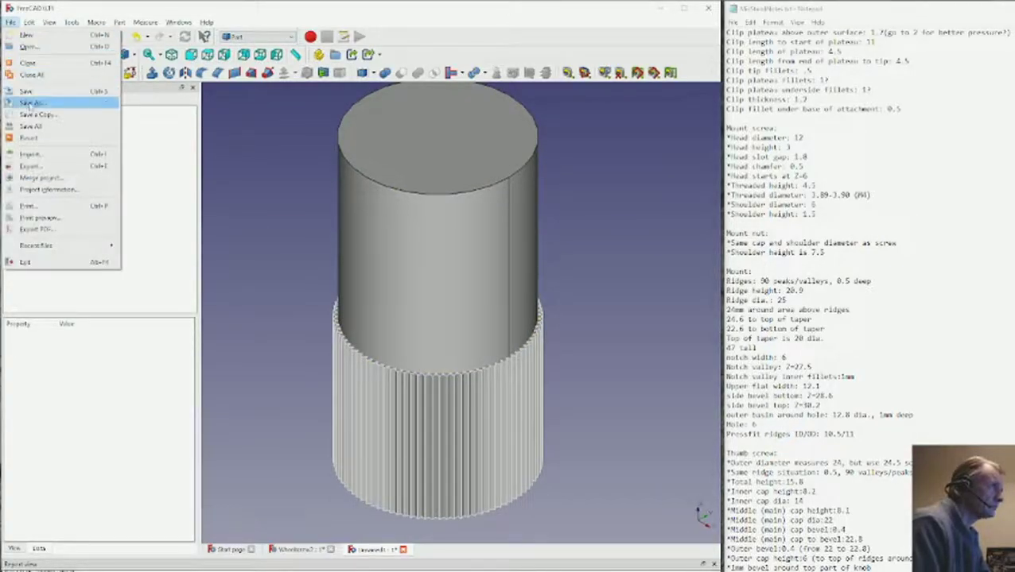
pyautogui.click(30, 105)
pyautogui.write('Minint')
pyautogui.press('Return')
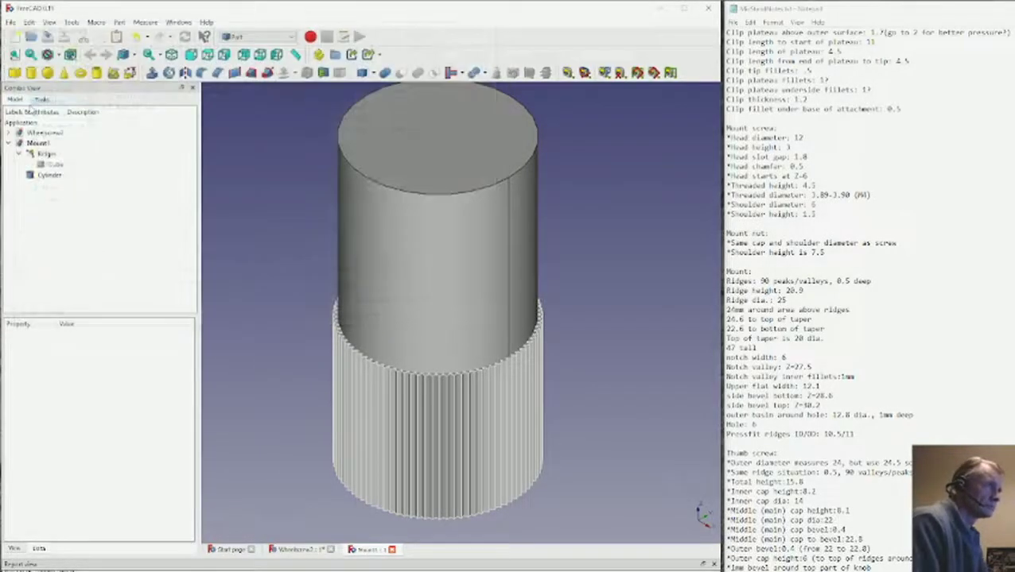
# - Switch to the Sketcher workbench and create a new sketch on the XZ plane
pyautogui.click(247, 38)
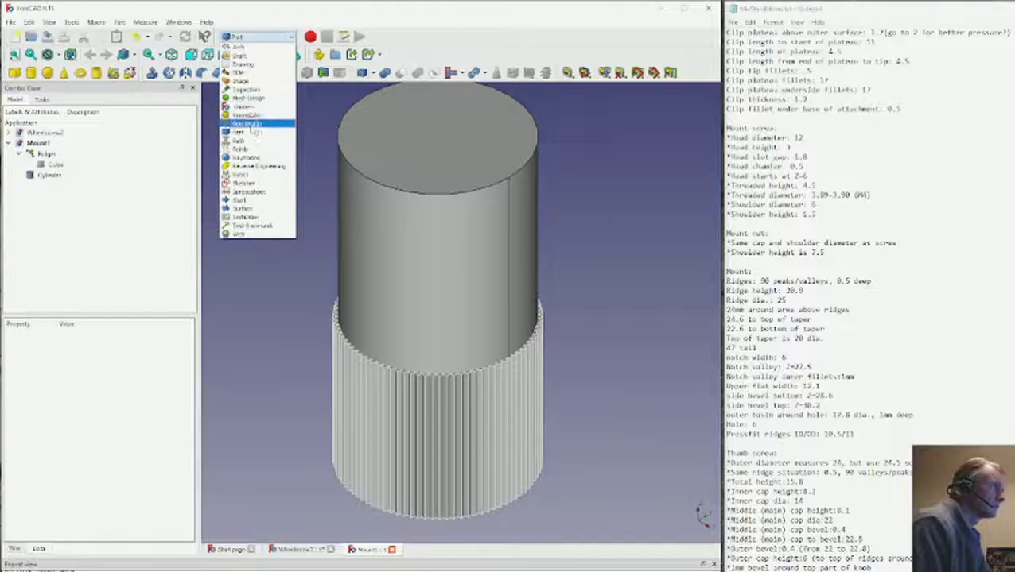
pyautogui.click(256, 184)
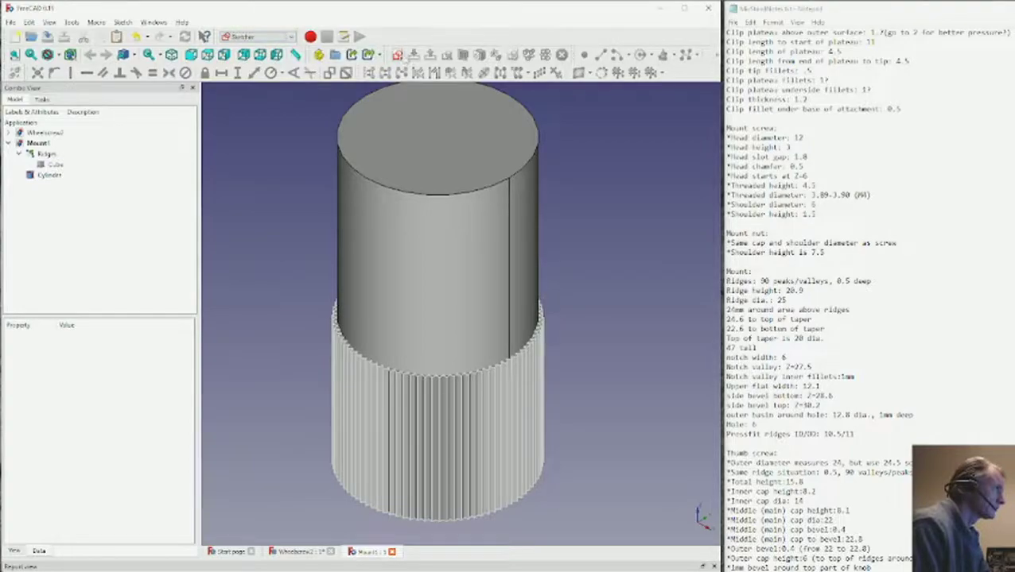
pyautogui.click(396, 54)
pyautogui.click(343, 315)
pyautogui.click(340, 367)
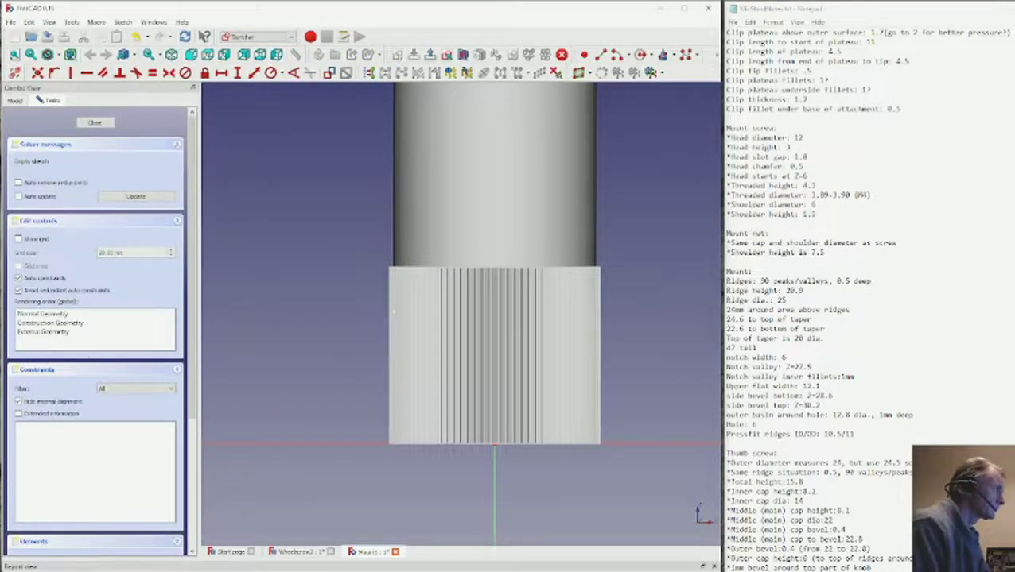
# - Show the sketch grid, enable grid snap and set the grid size to 0.1 mm
pyautogui.moveTo(469, 282); pyautogui.dragTo(417, 356, button='middle')
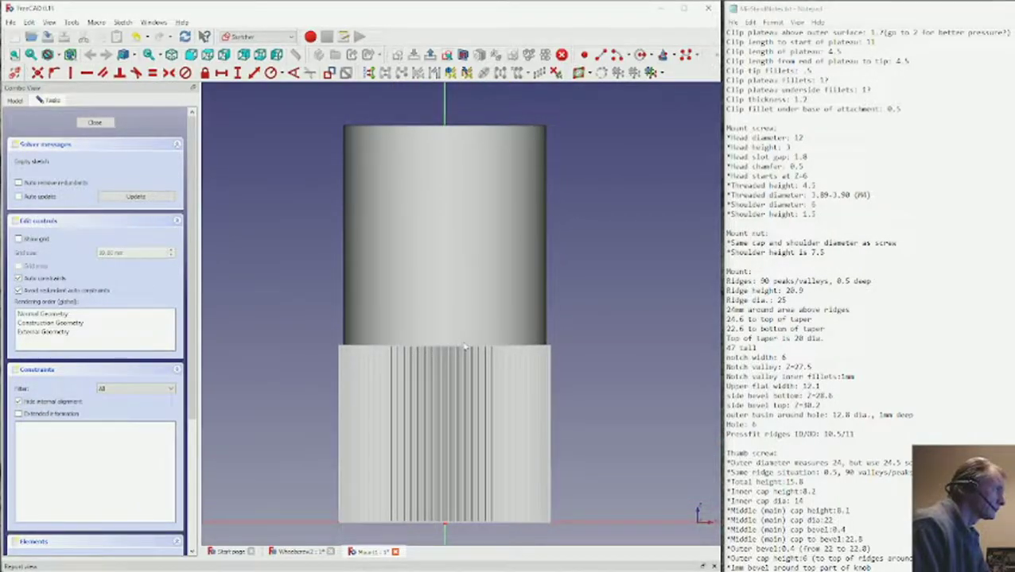
pyautogui.click(18, 239)
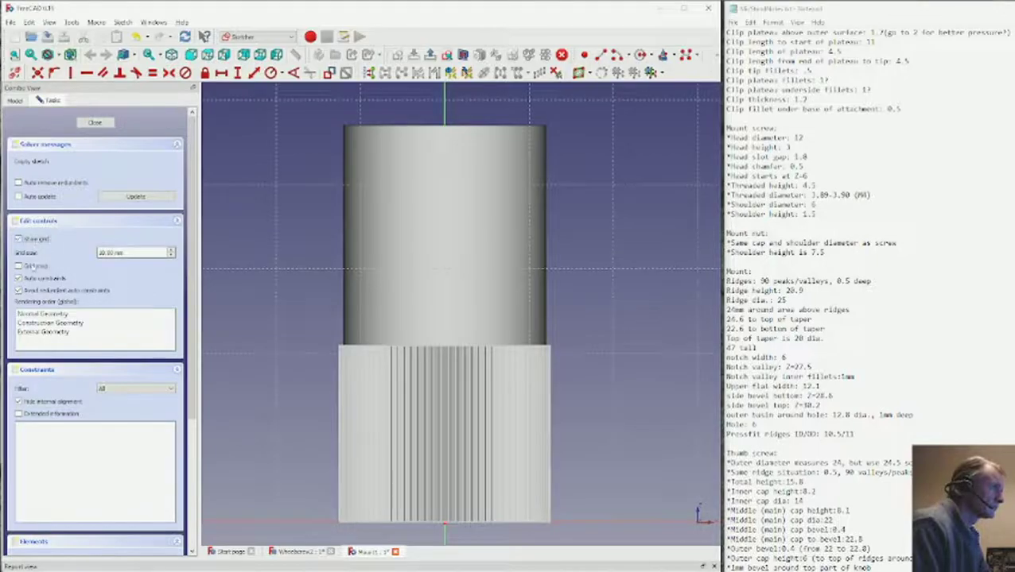
pyautogui.moveTo(143, 253); pyautogui.dragTo(92, 255)
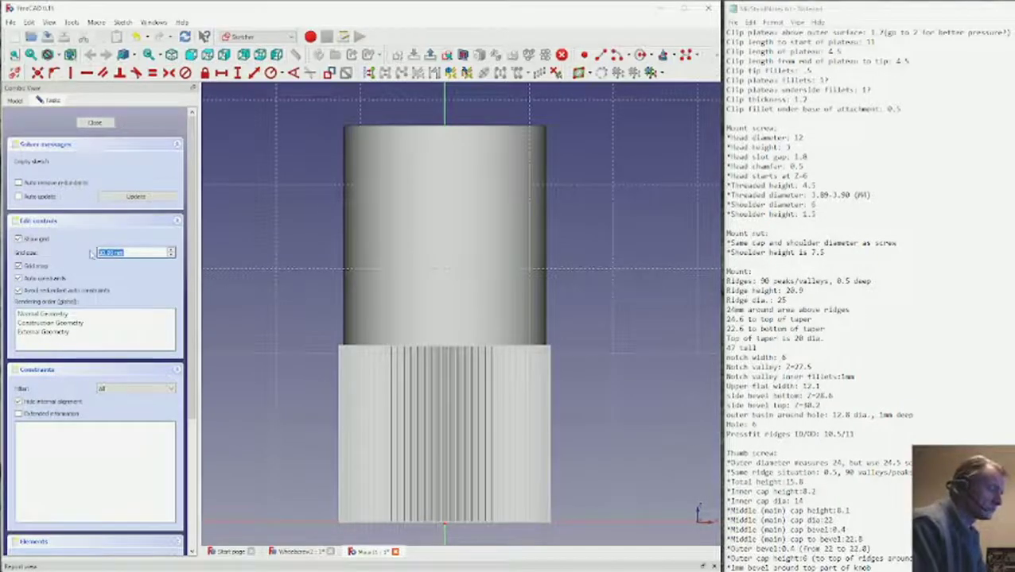
pyautogui.write('1')
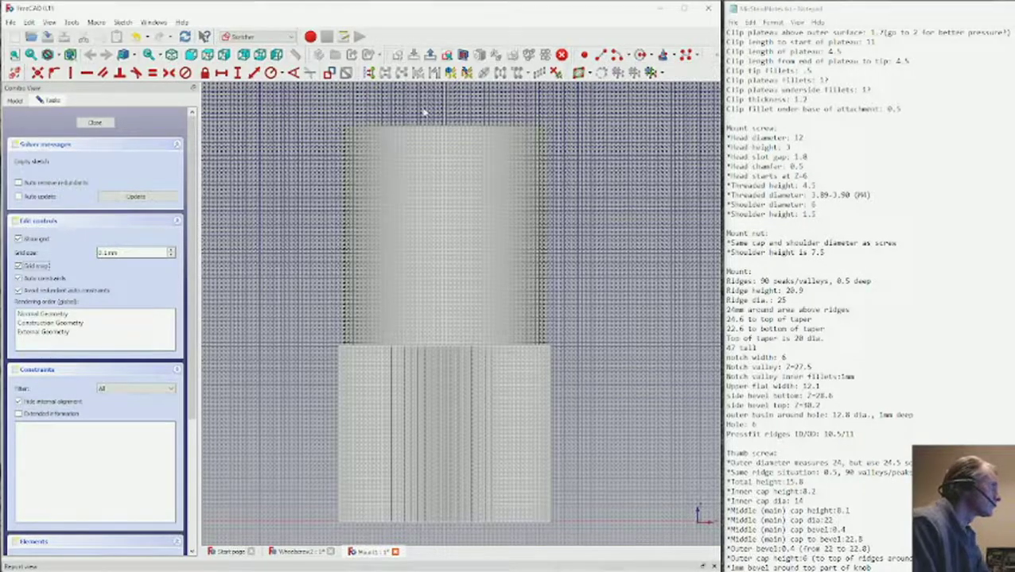
# - Move the sketch geometry toolbar up beside the macro tools so all its tools fit in the narrow window
pyautogui.moveTo(722, 37); pyautogui.dragTo(1000, 47)
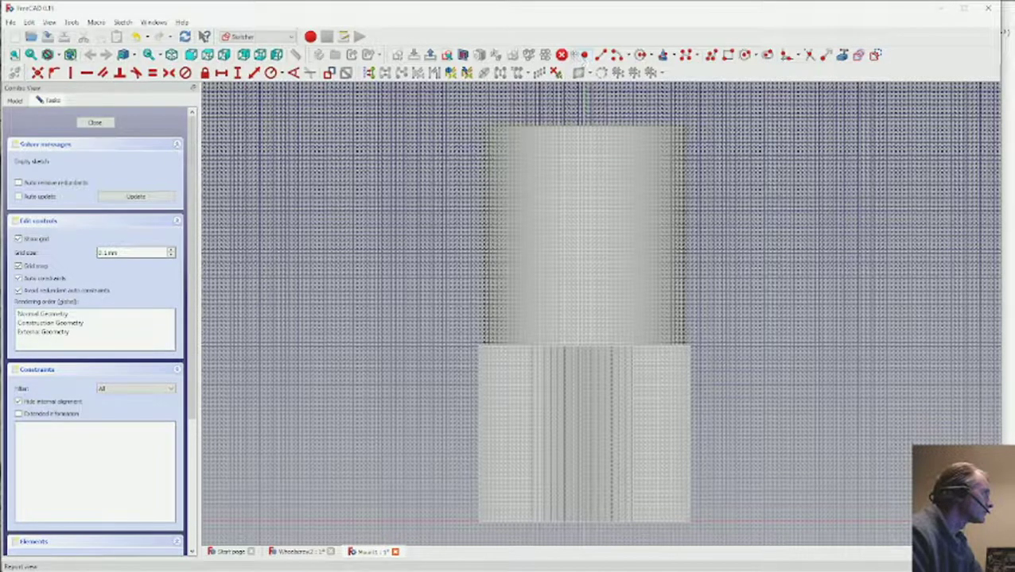
pyautogui.moveTo(571, 54); pyautogui.dragTo(372, 36)
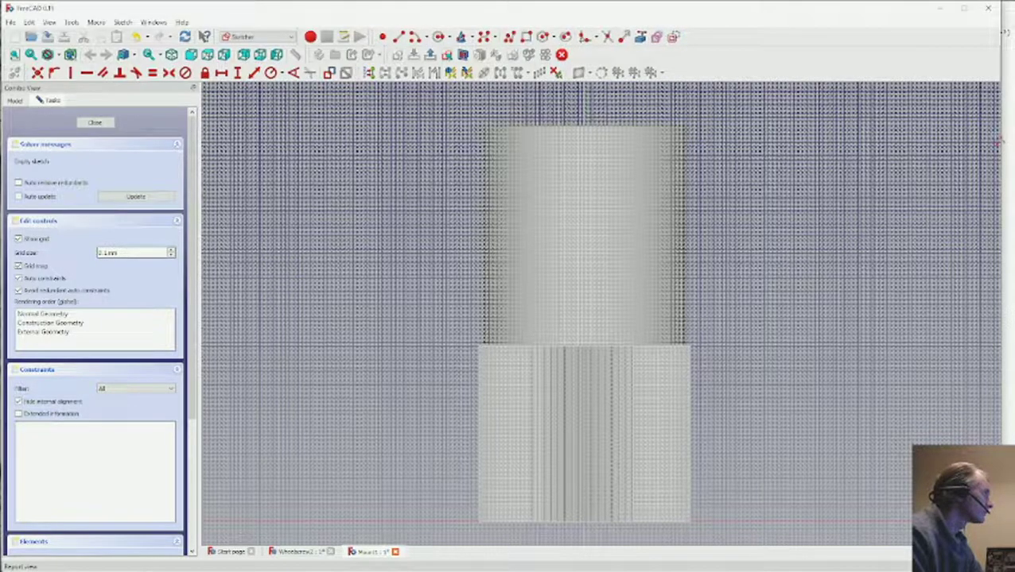
pyautogui.moveTo(999, 146); pyautogui.dragTo(728, 147)
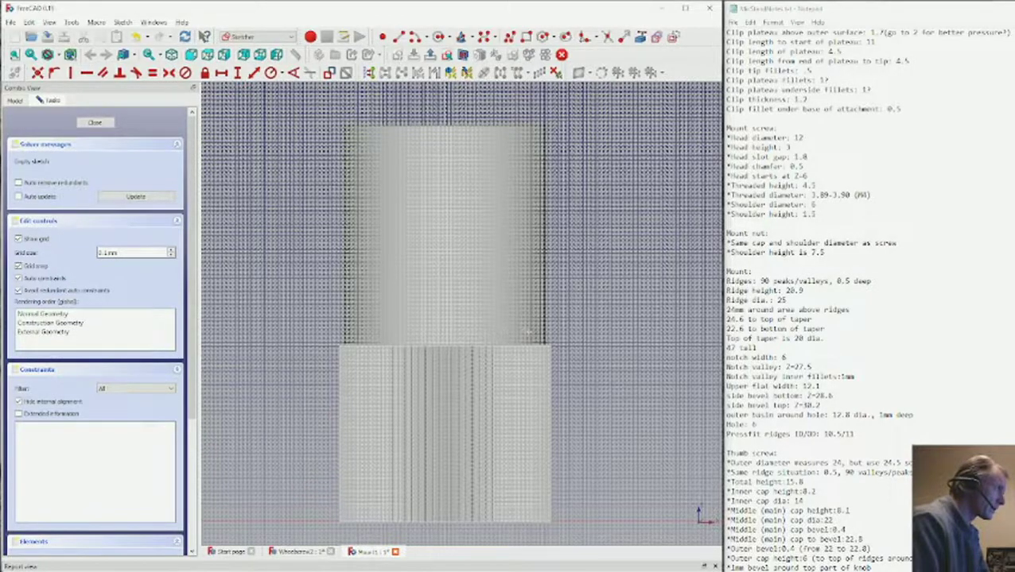
# - Select the cylinder so its outer edge is highlighted, return to the sketch tasks and set the display to wireframe
pyautogui.scroll(8, 525, 330)
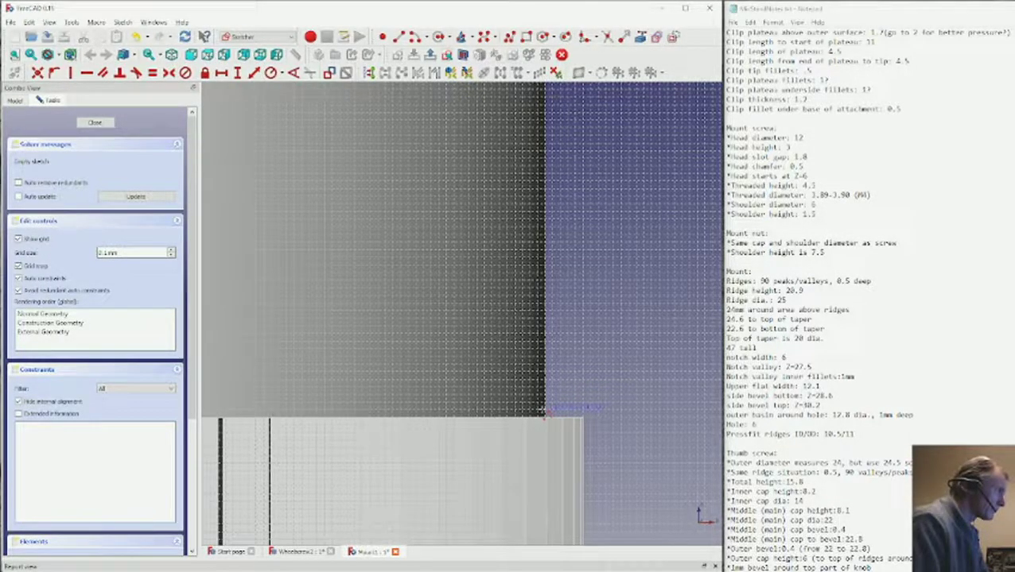
pyautogui.press('Escape')
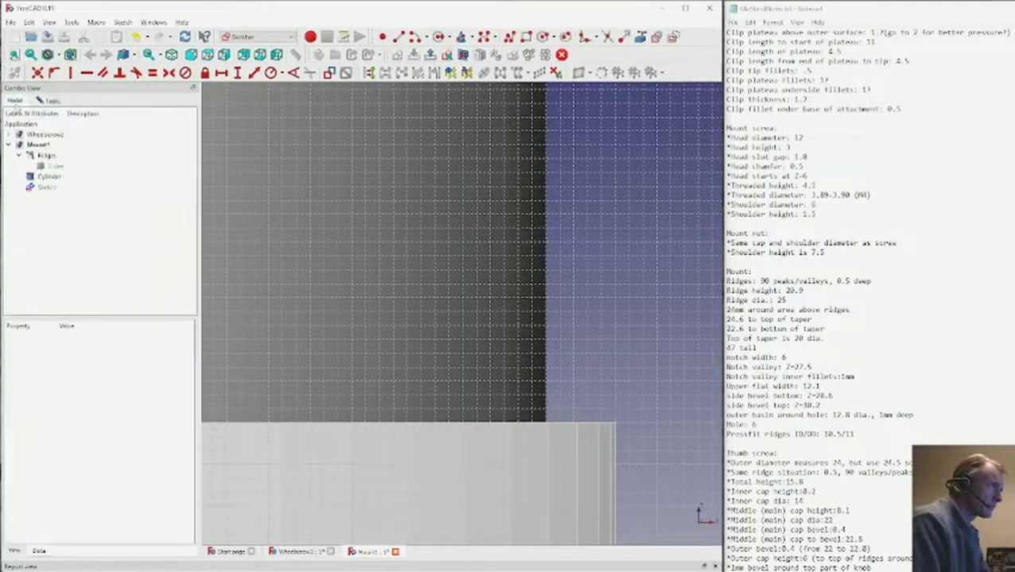
pyautogui.click(48, 176)
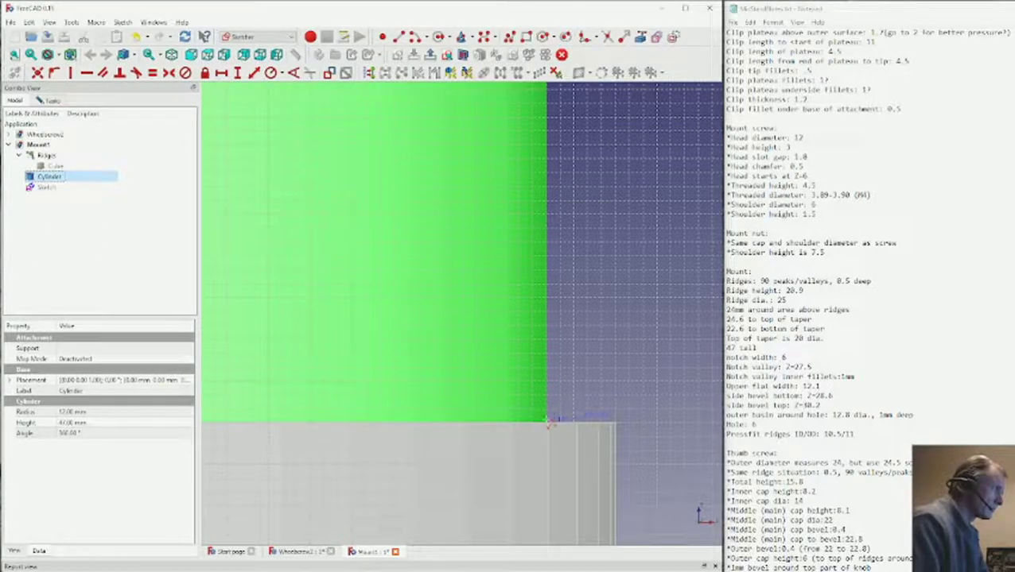
pyautogui.doubleClick(531, 414)
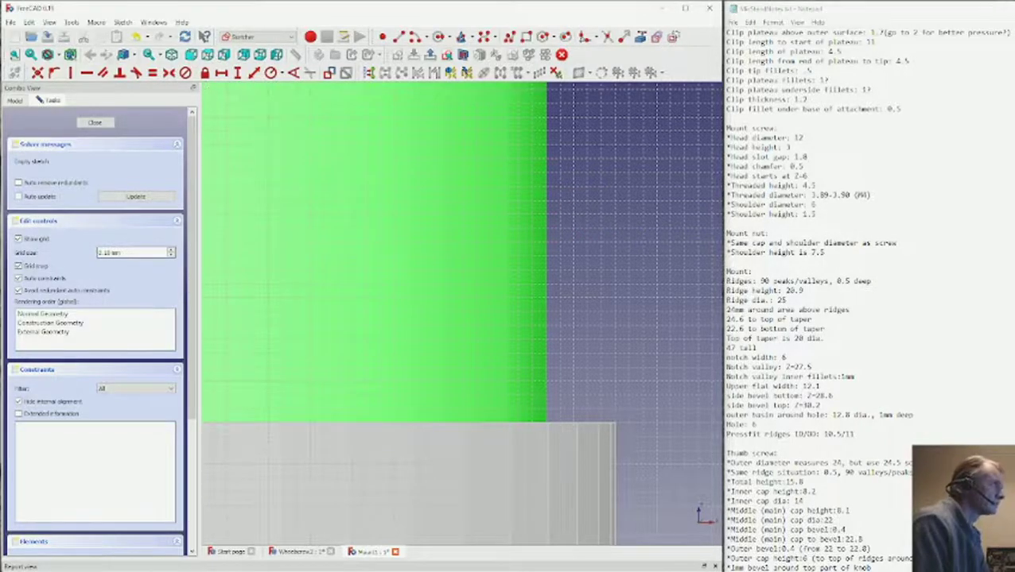
pyautogui.click(47, 54)
pyautogui.click(65, 95)
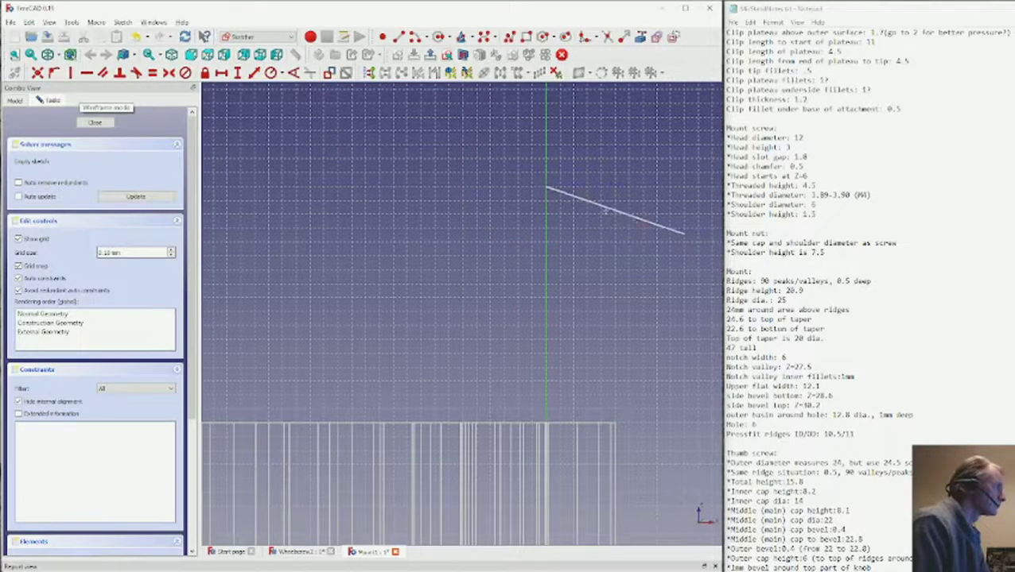
# - Draw the taper as a polyline segment from Z 22.6 on the cylinder's edge inward to Z 24.6 at the 20 mm top diameter
pyautogui.scroll(-3, 482, 237)
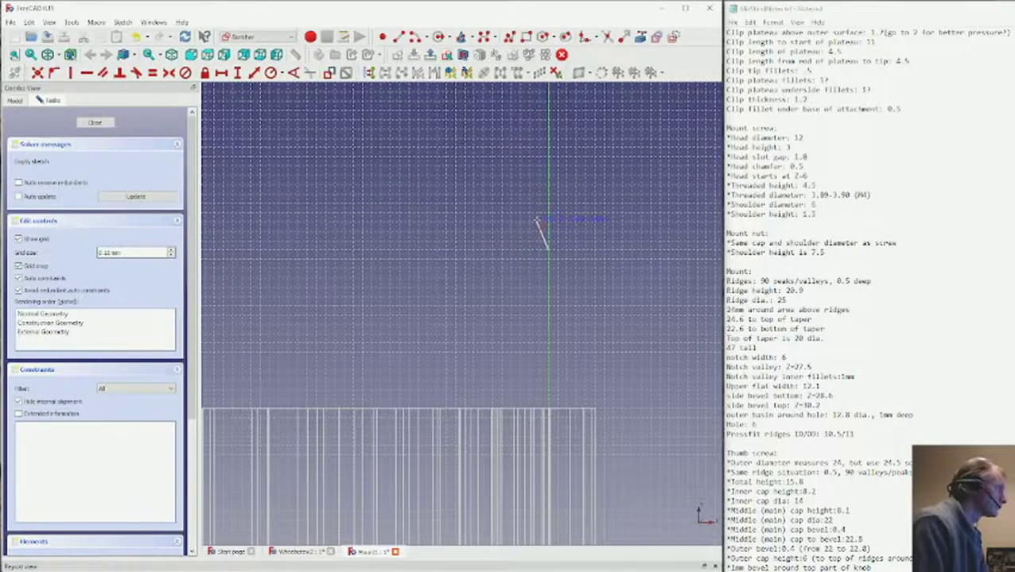
pyautogui.scroll(2, 537, 220)
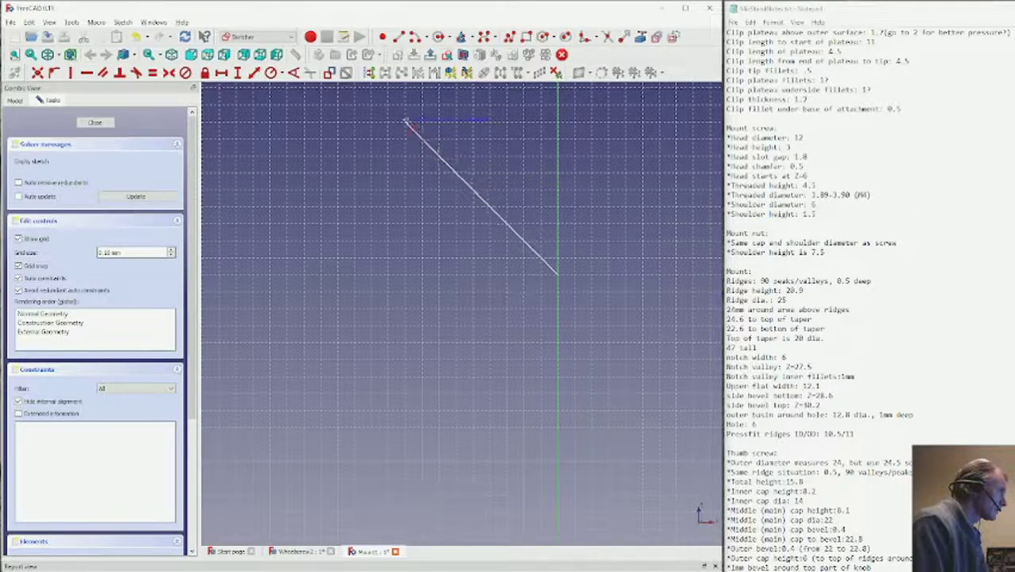
pyautogui.moveTo(387, 103); pyautogui.dragTo(561, 328, button='middle')
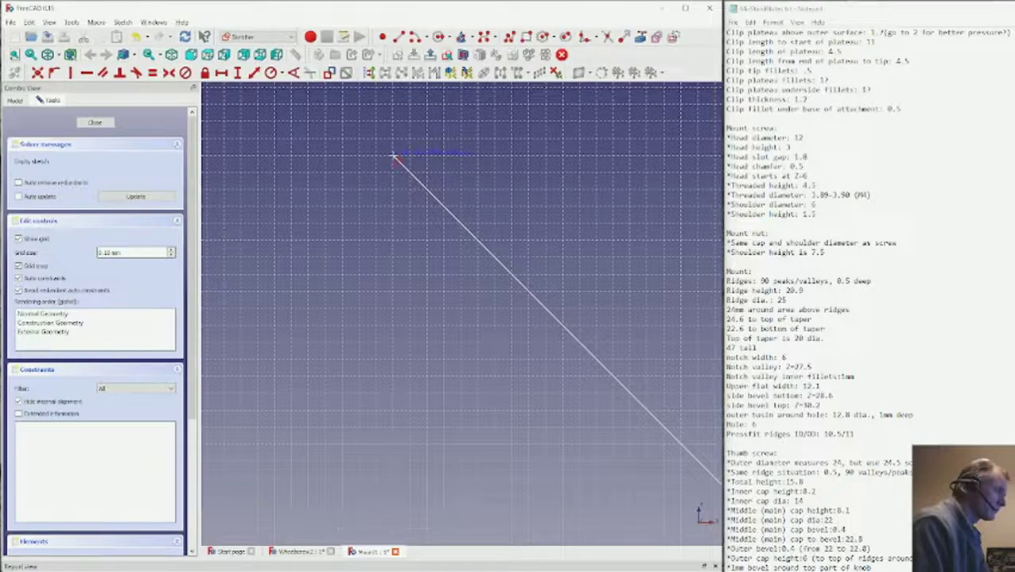
pyautogui.click(49, 22)
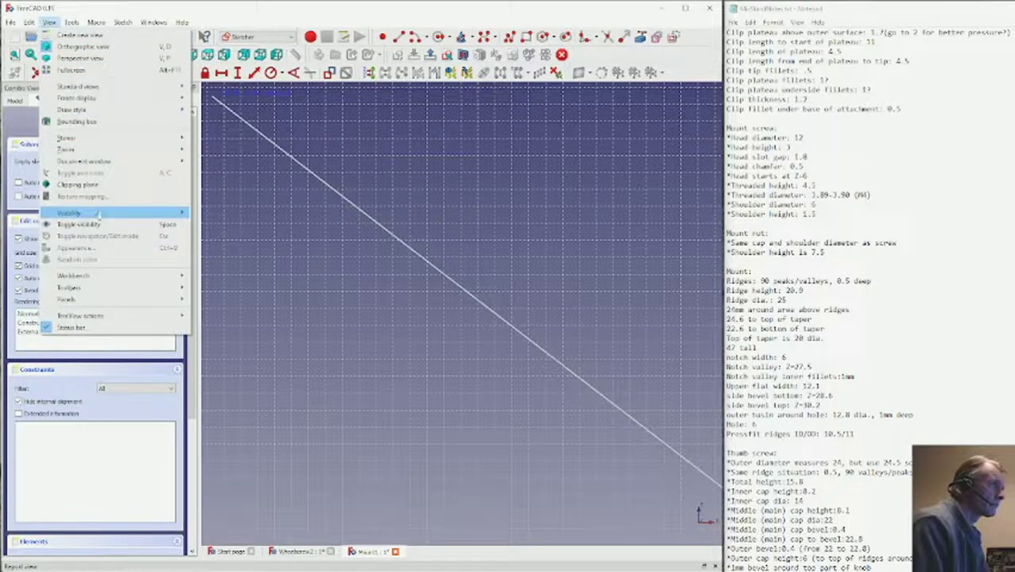
pyautogui.moveTo(98, 291)
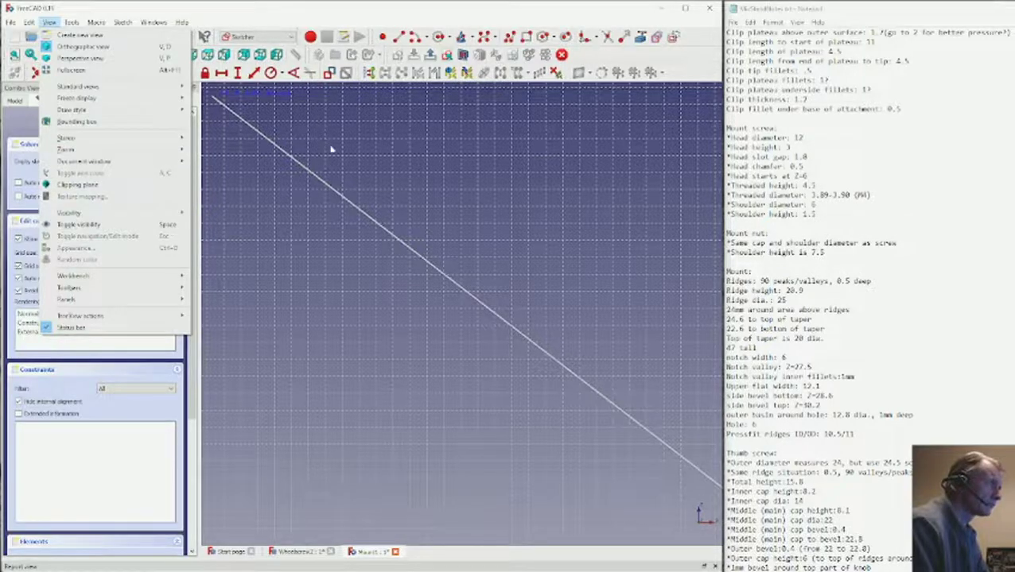
pyautogui.click(372, 185)
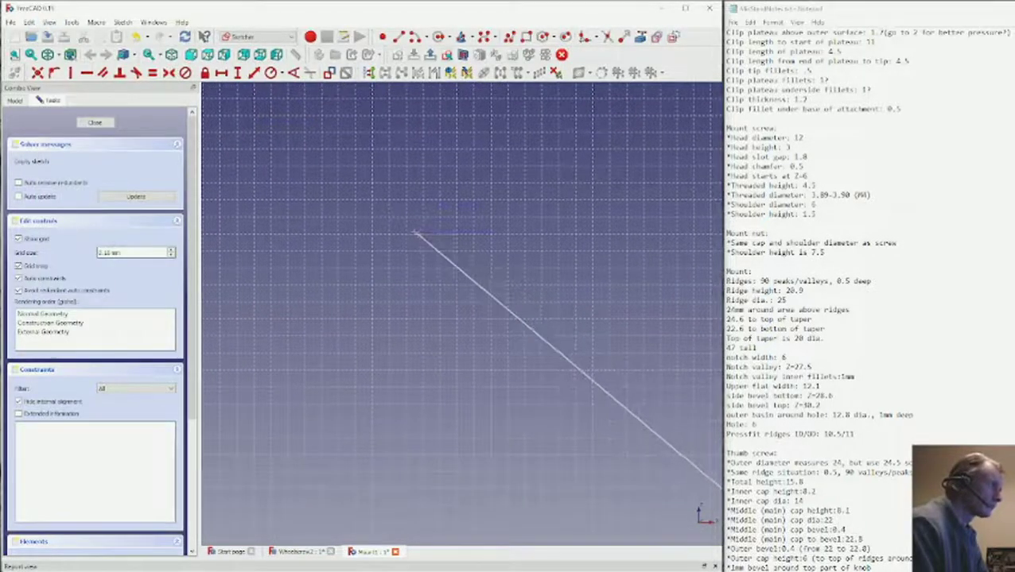
pyautogui.moveTo(446, 238)
pyautogui.mouseDown(button='middle')
pyautogui.moveTo(374, 158)
pyautogui.moveTo(352, 154)
pyautogui.mouseUp(button='middle')
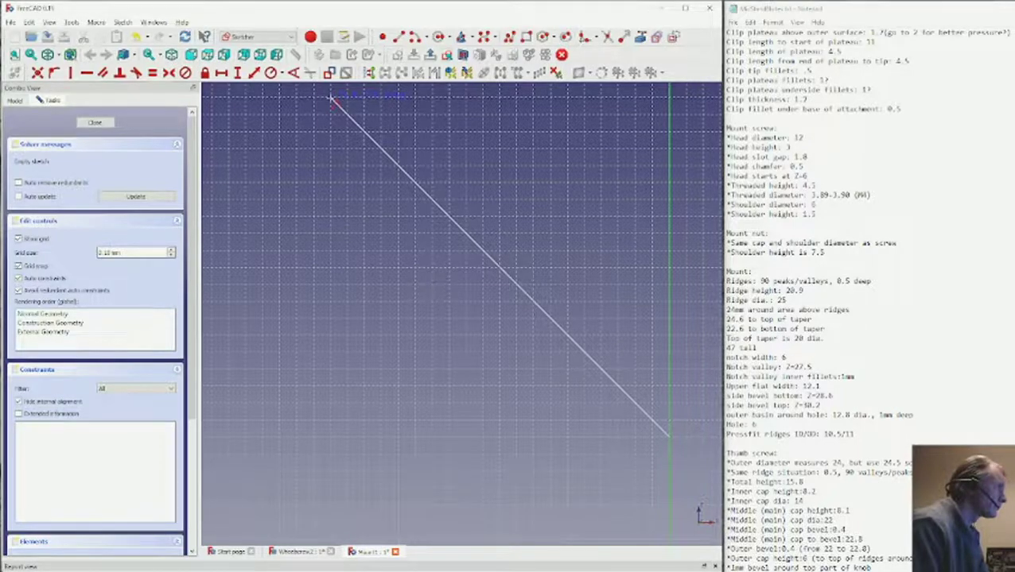
pyautogui.click(333, 99)
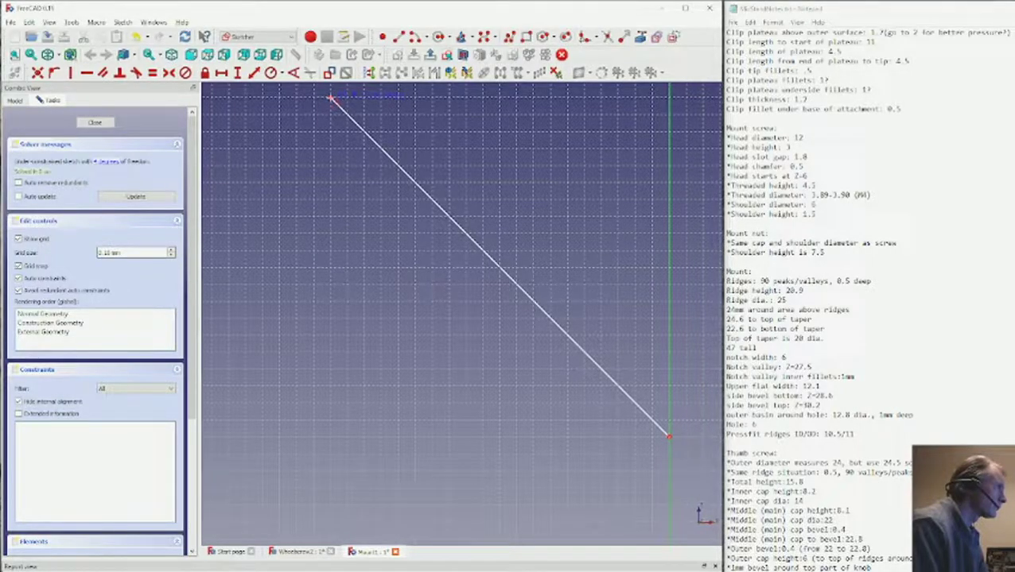
# - Extend the polyline with a vertical segment rising from the top of the taper to where the rounded top begins
pyautogui.scroll(-4, 315, 200)
pyautogui.scroll(-2, 316, 200)
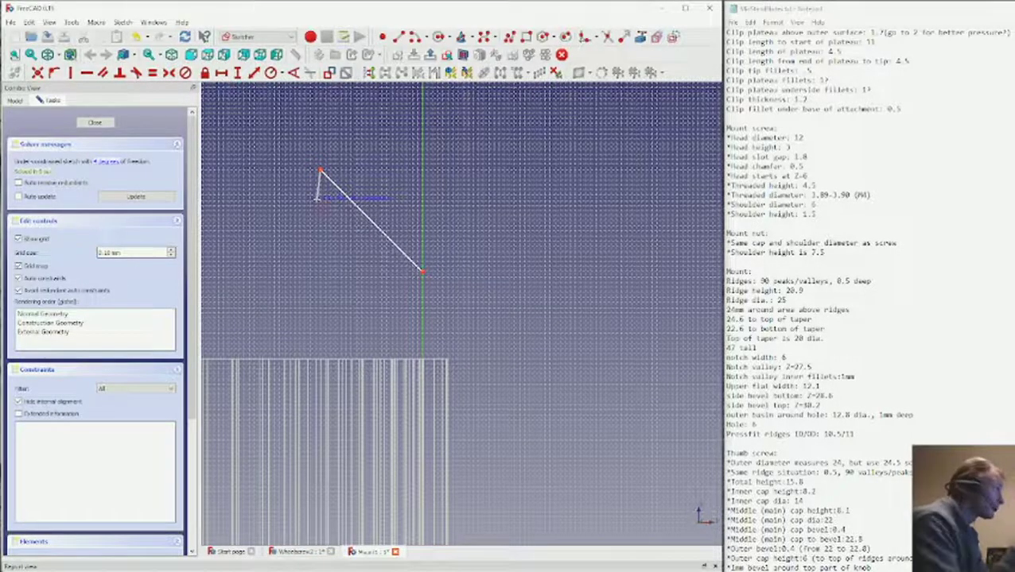
pyautogui.moveTo(358, 214); pyautogui.dragTo(442, 318, button='middle')
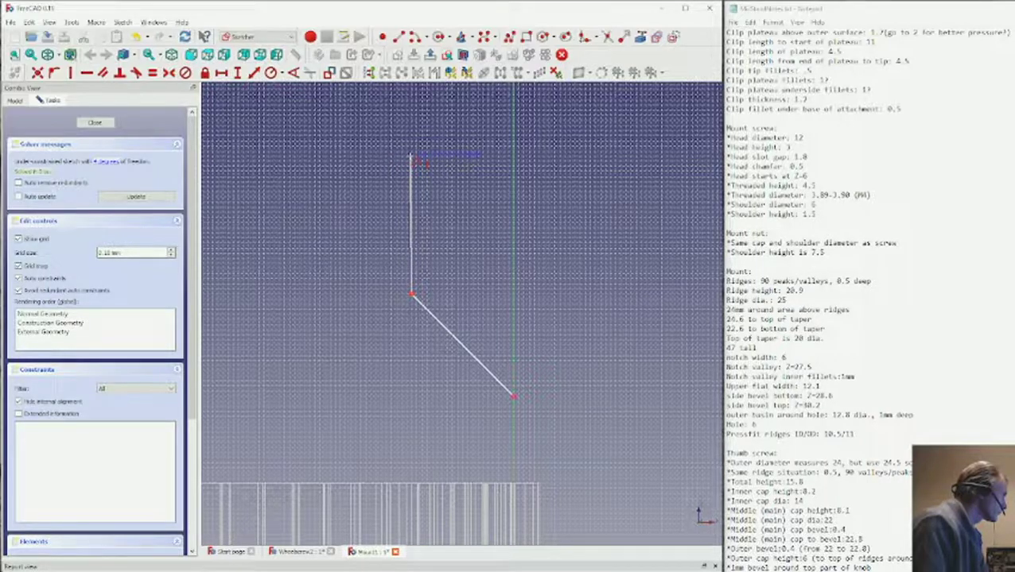
pyautogui.moveTo(411, 155); pyautogui.dragTo(411, 213, button='middle')
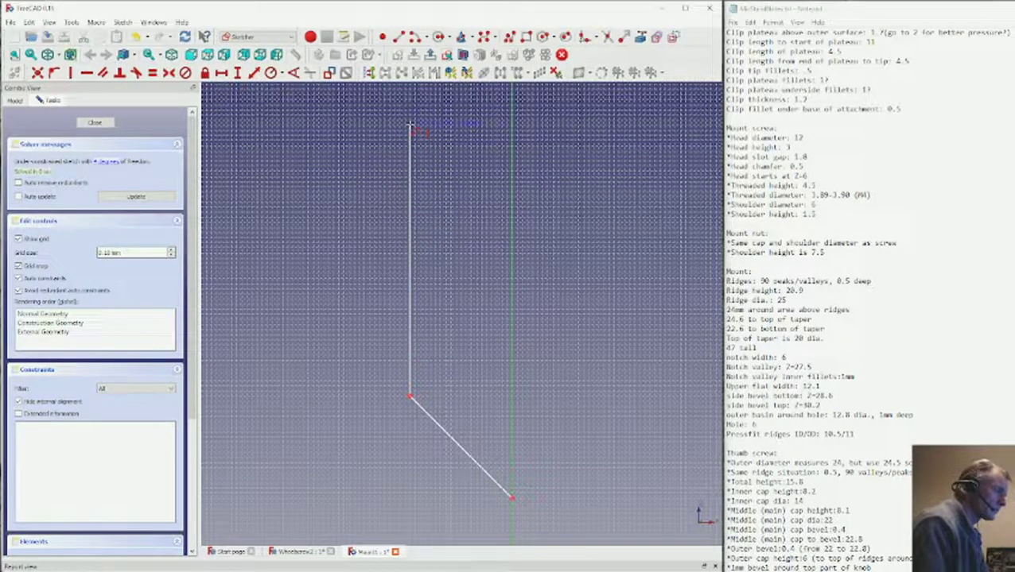
pyautogui.moveTo(410, 125); pyautogui.dragTo(405, 272, button='middle')
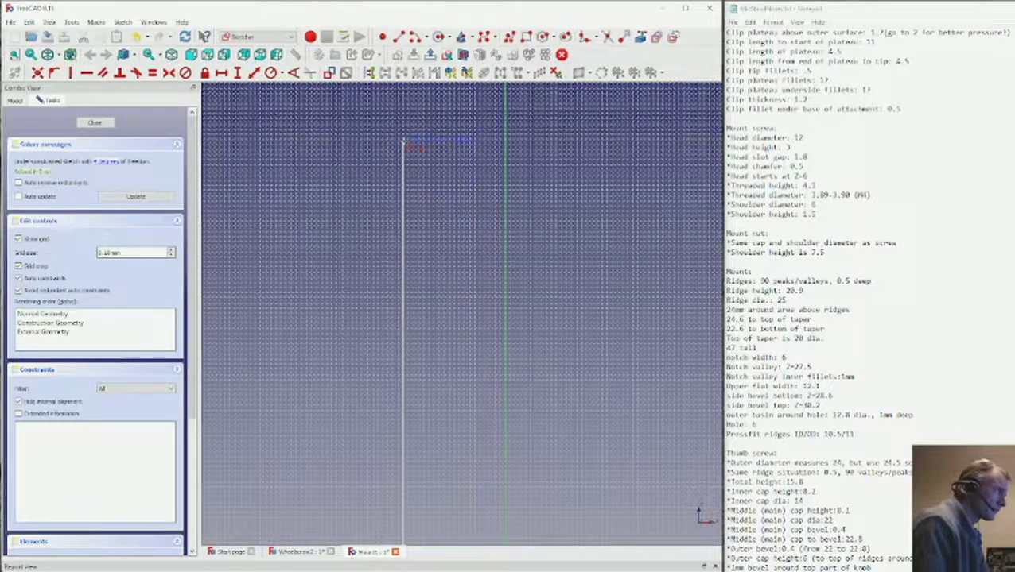
pyautogui.moveTo(403, 143); pyautogui.dragTo(401, 228, button='middle')
pyautogui.moveTo(392, 113); pyautogui.dragTo(391, 175, button='middle')
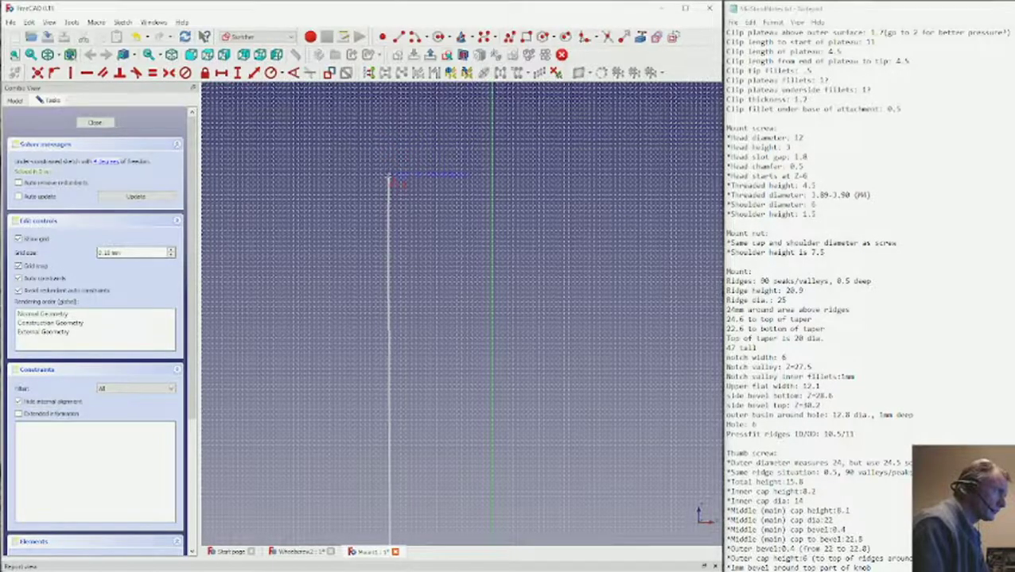
pyautogui.click(437, 453)
pyautogui.scroll(2, 421, 371)
pyautogui.scroll(2, 422, 371)
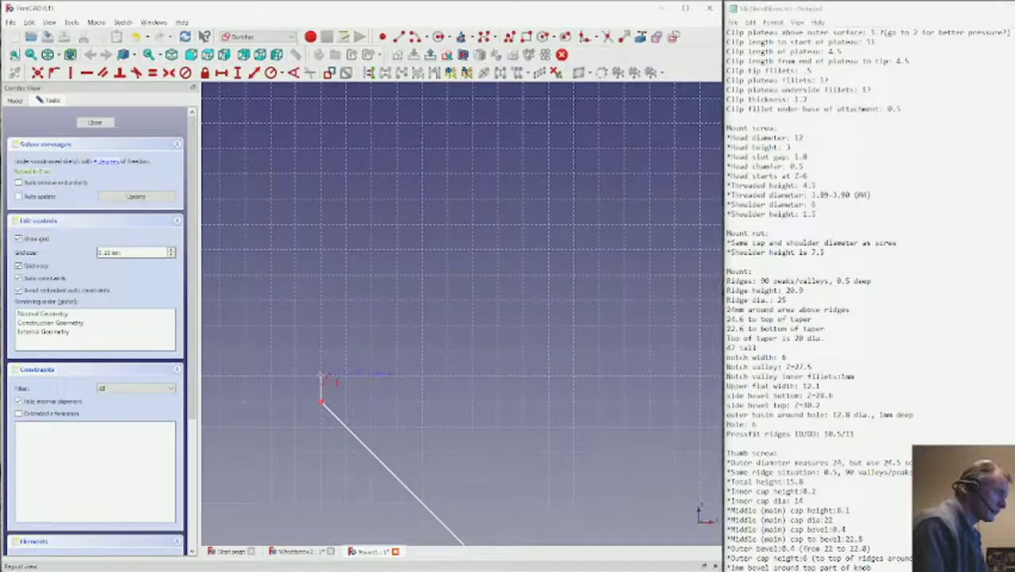
pyautogui.scroll(-5, 336, 347)
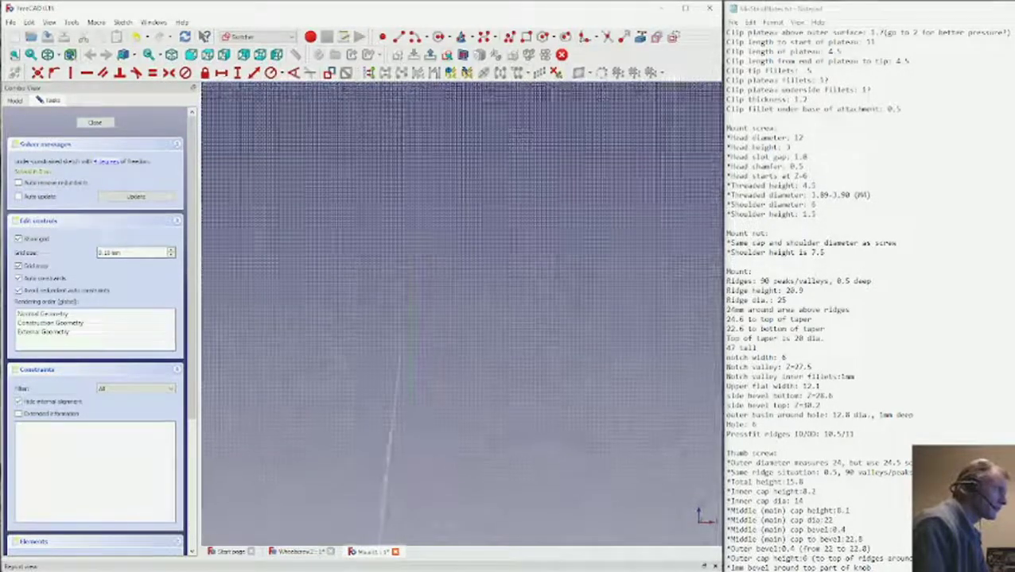
pyautogui.scroll(-1, 372, 136)
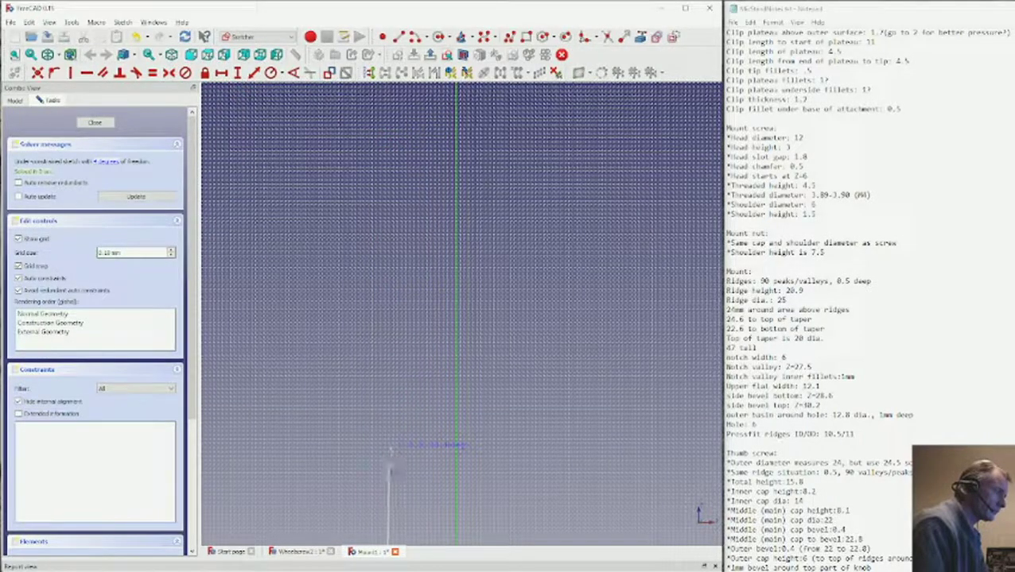
pyautogui.scroll(3, 384, 467)
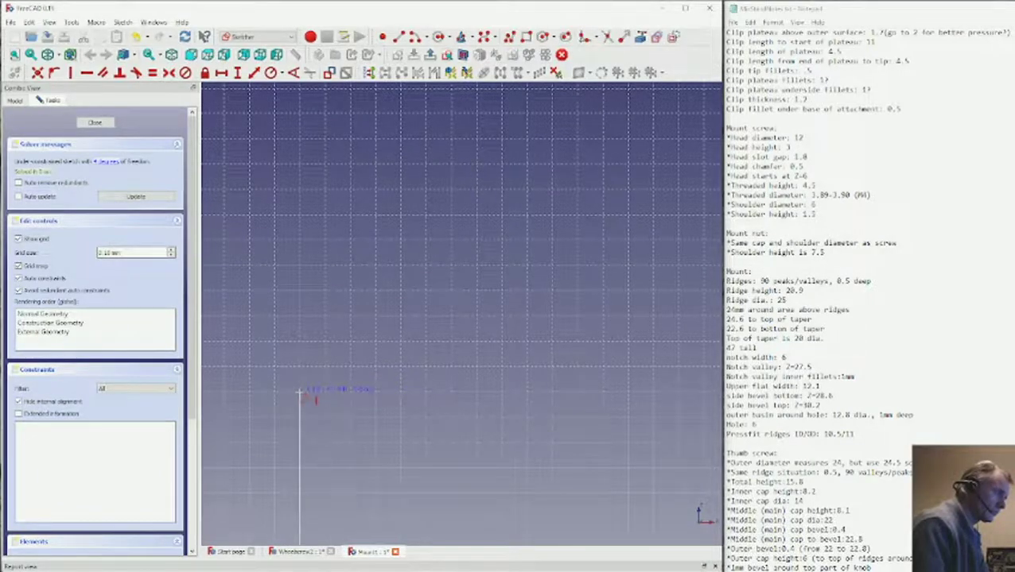
pyautogui.click(300, 394)
# - Add a tangent arc from the vertical segment's upper end to the centre axis at the top of the cylinder
pyautogui.scroll(-3, 330, 318)
pyautogui.scroll(-2, 352, 496)
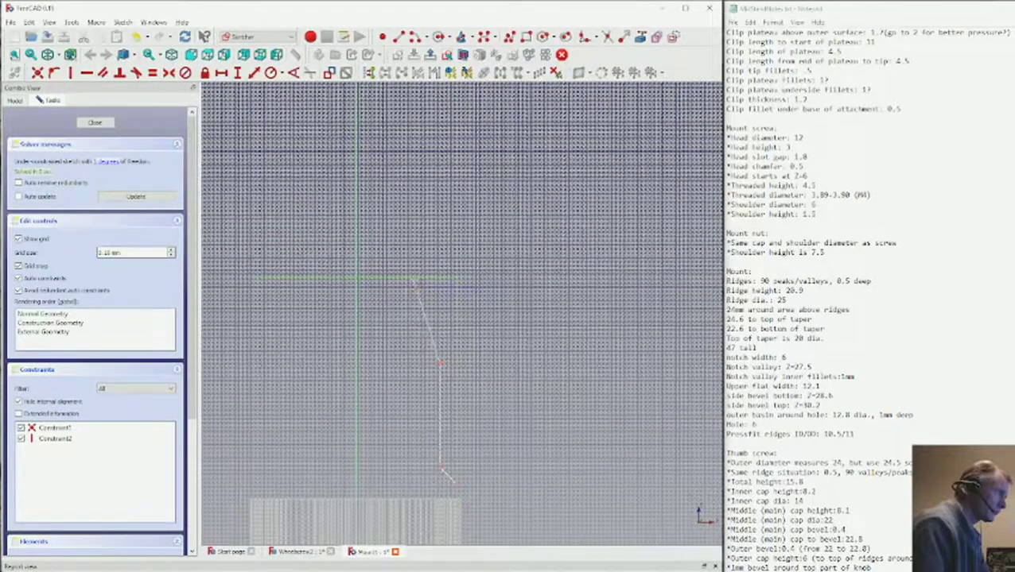
pyautogui.press('m')
pyautogui.scroll(6, 363, 298)
pyautogui.scroll(5, 364, 289)
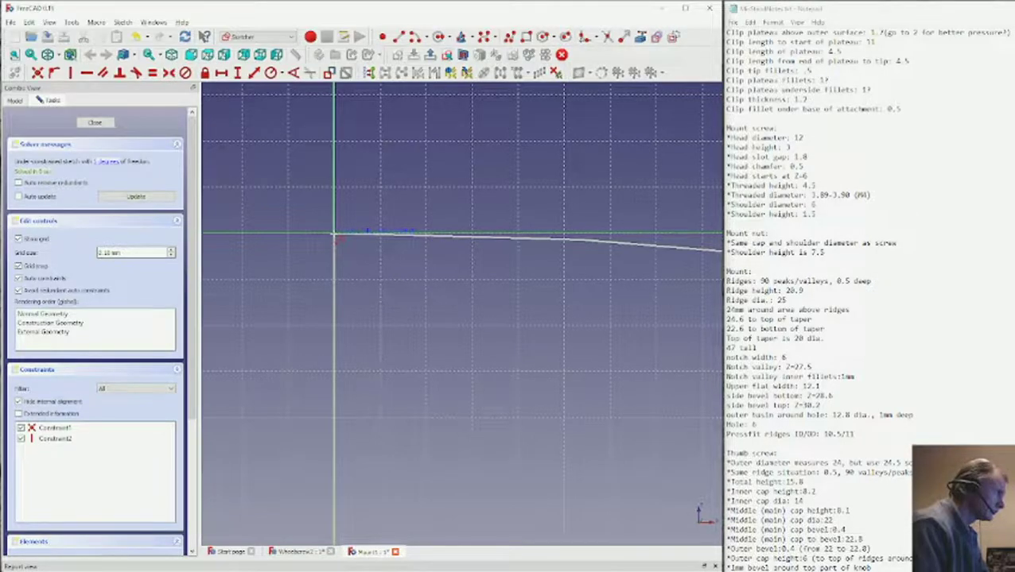
pyautogui.click(334, 236)
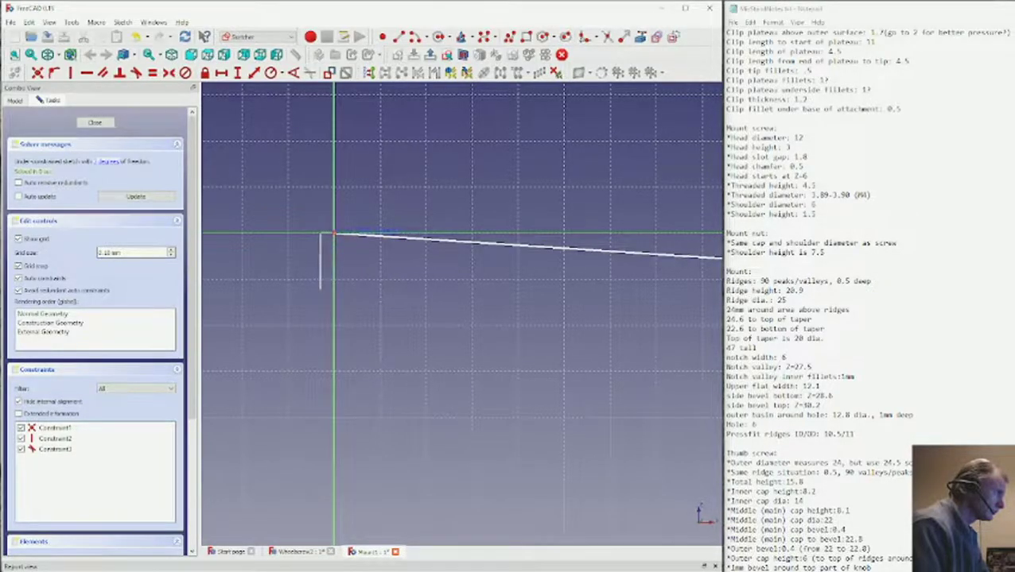
# - Return to straight polyline segments and draw one 0.1 mm upward from the arc's end along the centre axis
pyautogui.scroll(-3, 278, 414)
pyautogui.scroll(-5, 278, 413)
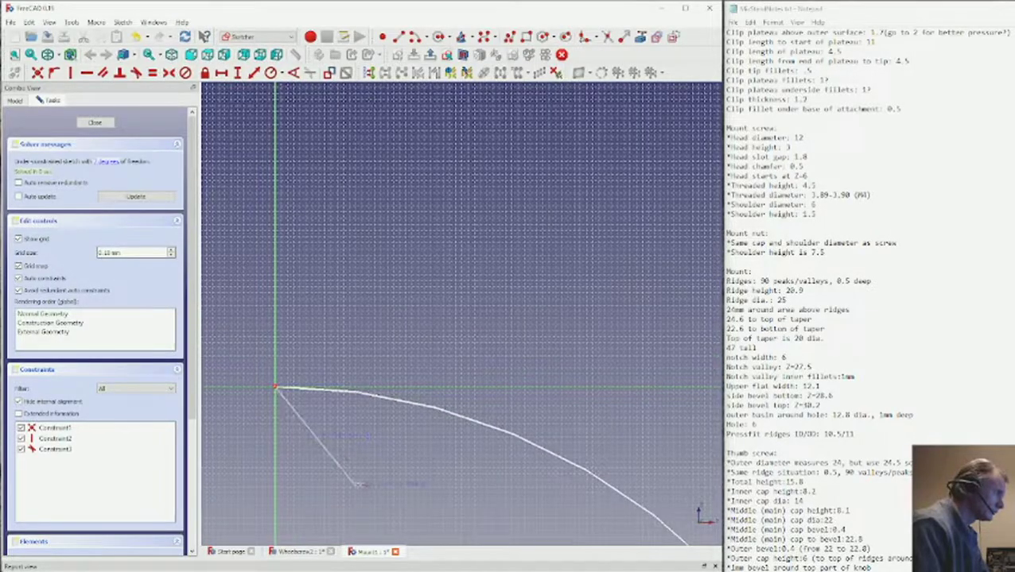
pyautogui.press('m')
pyautogui.press('m')
pyautogui.scroll(-3, 382, 441)
pyautogui.moveTo(398, 449)
pyautogui.mouseDown(button='middle')
pyautogui.moveTo(445, 415)
pyautogui.moveTo(474, 239)
pyautogui.mouseUp(button='middle')
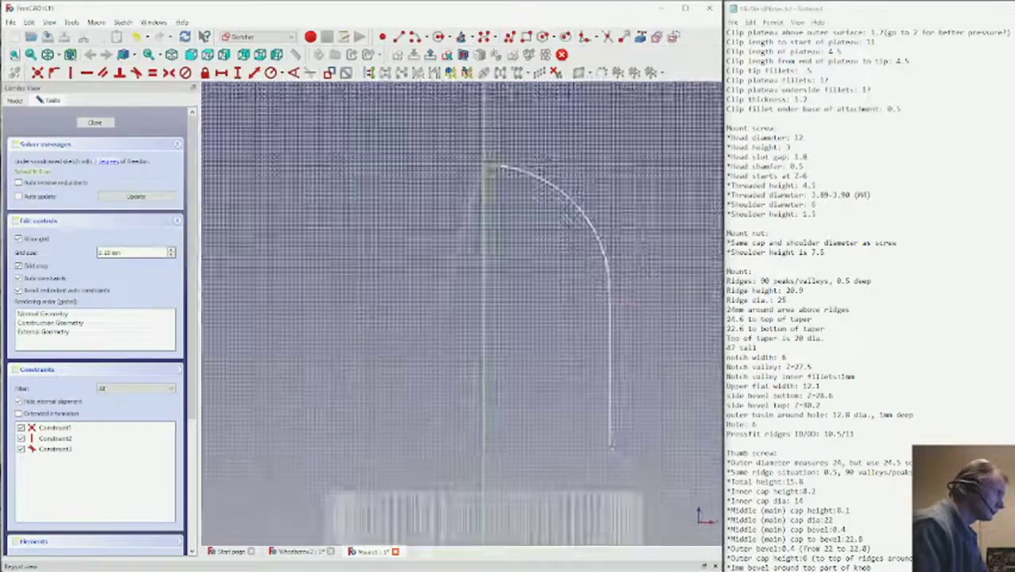
pyautogui.click(608, 437)
pyautogui.scroll(4, 436, 319)
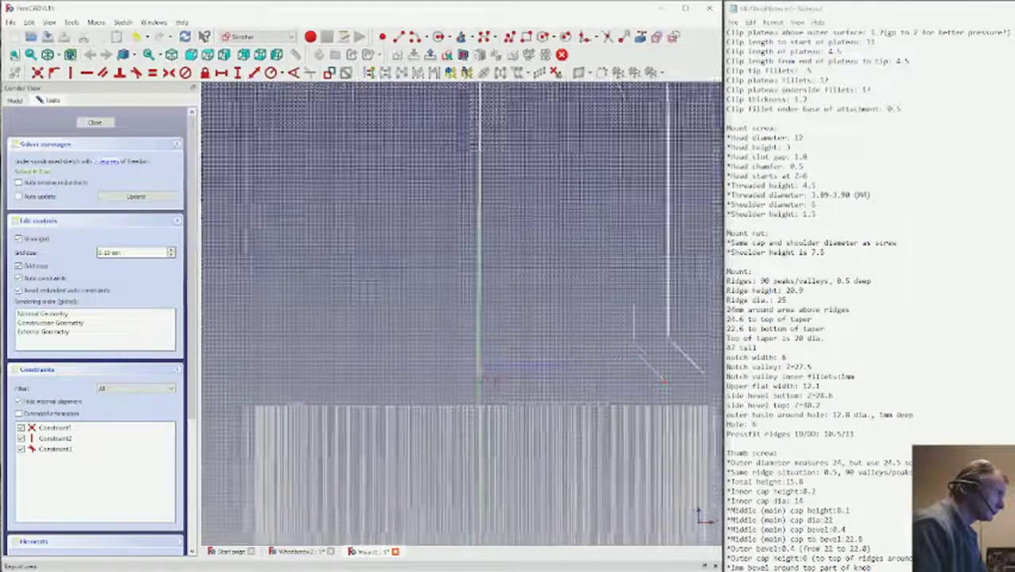
pyautogui.moveTo(437, 319); pyautogui.dragTo(385, 304, button='middle')
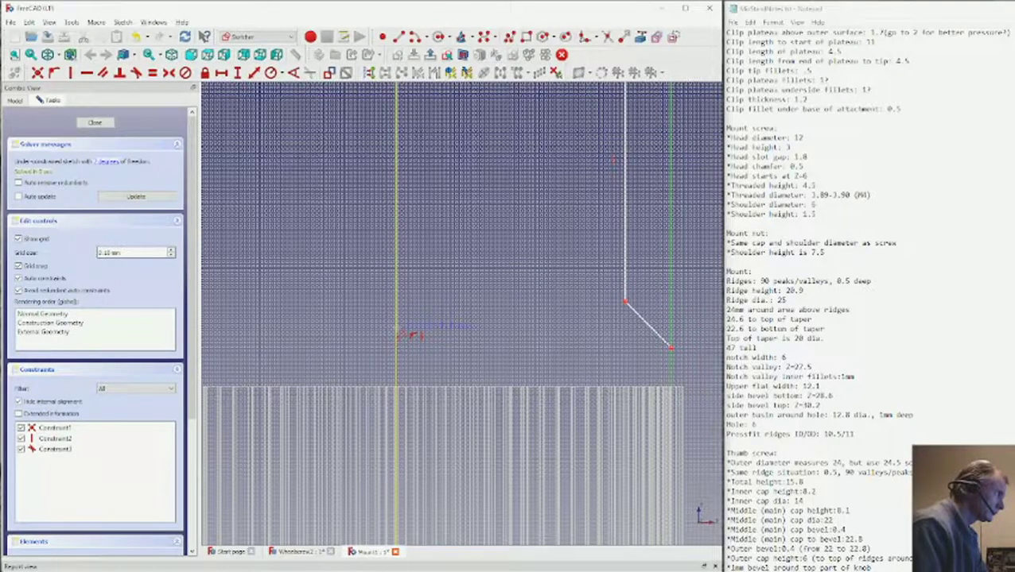
pyautogui.scroll(-5, 402, 333)
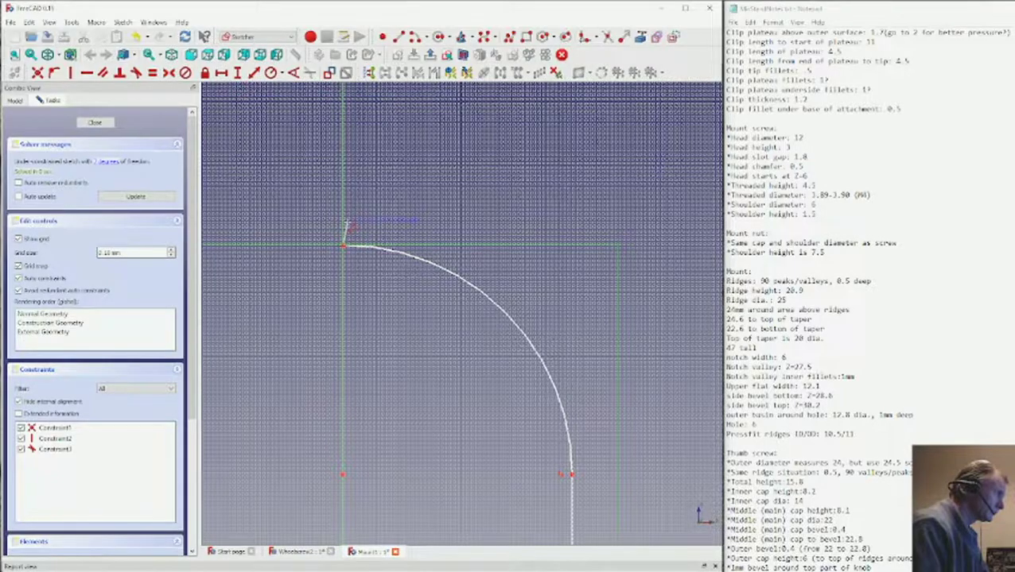
pyautogui.scroll(5, 347, 226)
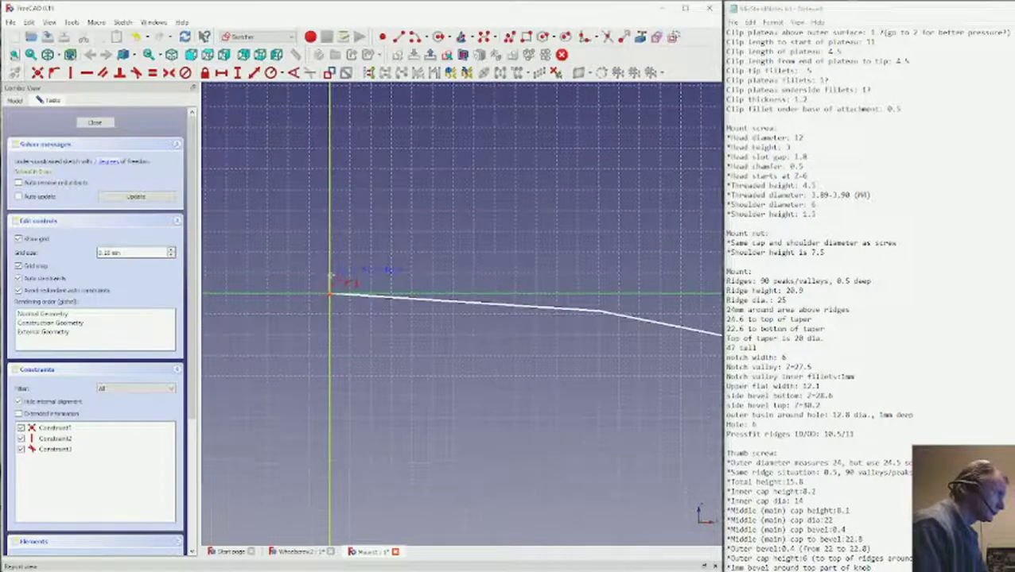
pyautogui.click(333, 279)
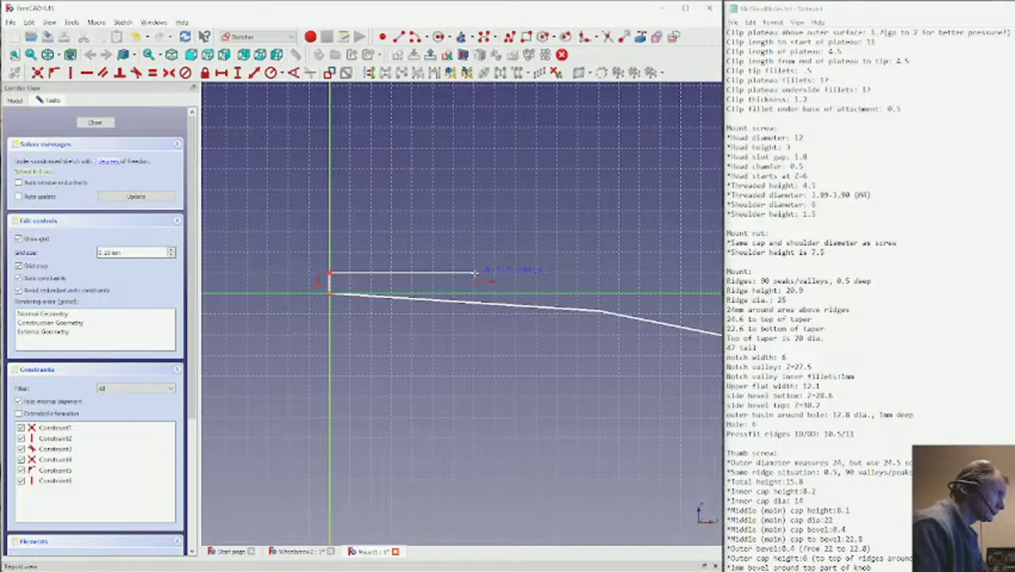
# - Draw a horizontal polyline segment outward above the cylinder's top, ending 0.1 mm past its outer edge
pyautogui.scroll(-4, 475, 272)
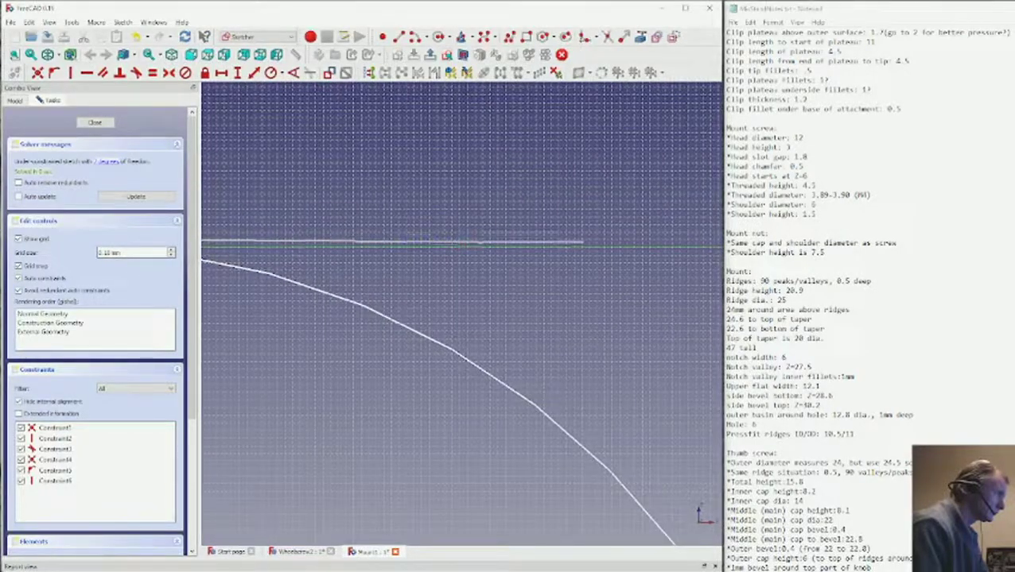
pyautogui.scroll(-3, 395, 245)
pyautogui.scroll(3, 373, 230)
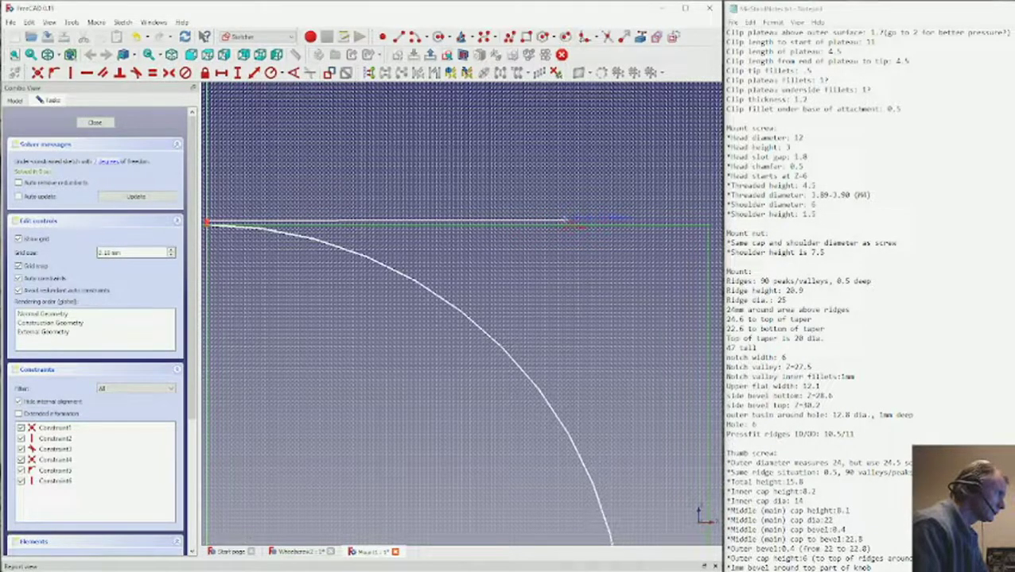
pyautogui.scroll(2, 561, 221)
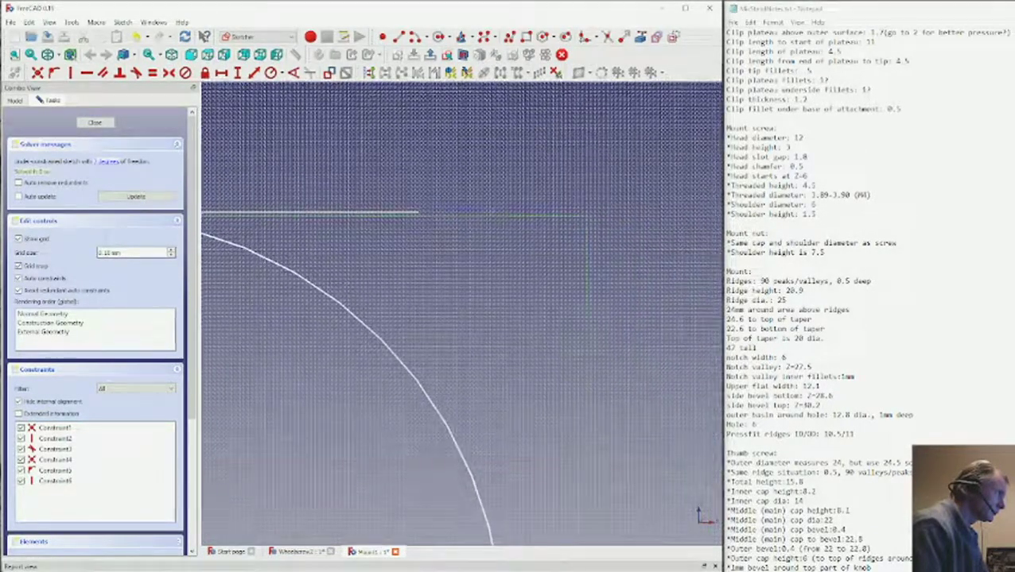
pyautogui.scroll(2, 584, 217)
pyautogui.scroll(2, 584, 217)
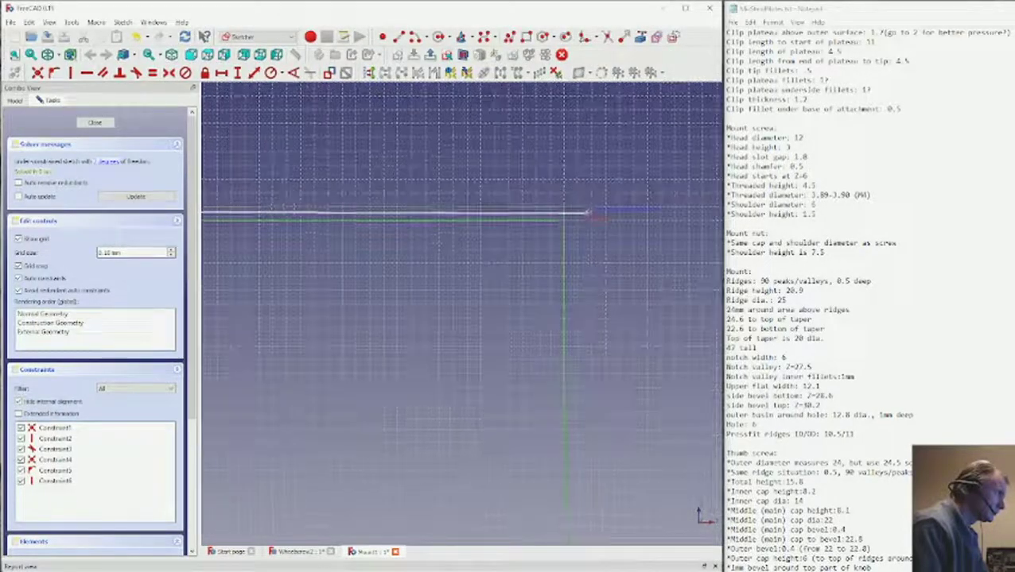
pyautogui.scroll(-3, 565, 239)
pyautogui.click(563, 256)
# - Run the polyline straight down to the taper's lower level, close it at the taper's starting point and close the sketch
pyautogui.scroll(-2, 564, 367)
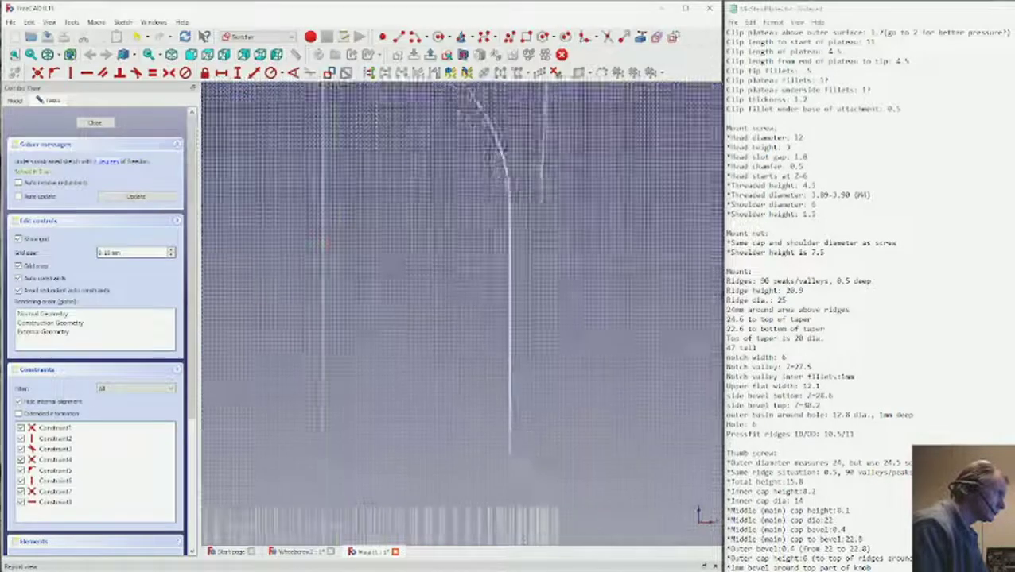
pyautogui.scroll(2, 548, 397)
pyautogui.scroll(4, 565, 358)
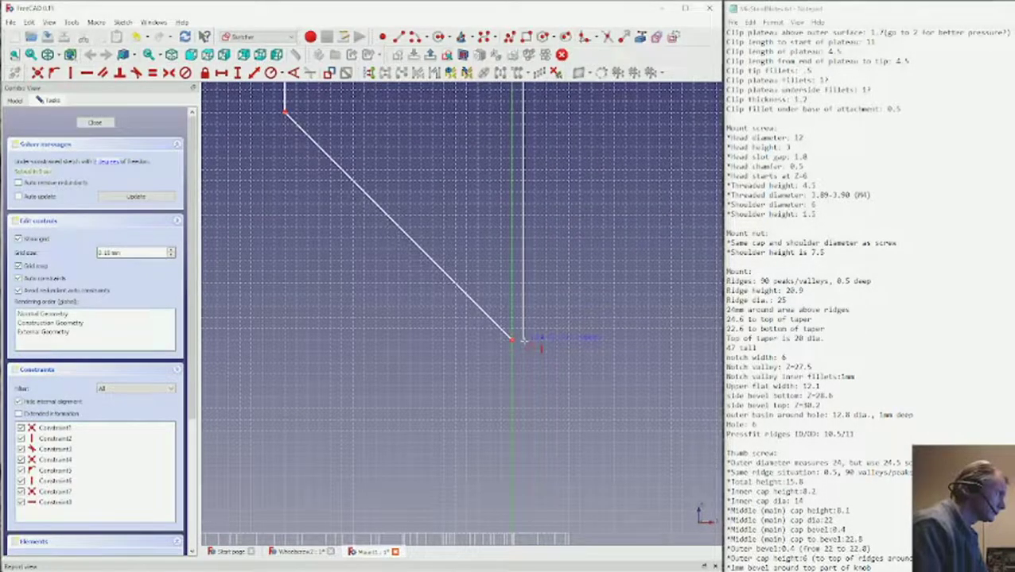
pyautogui.scroll(2, 522, 341)
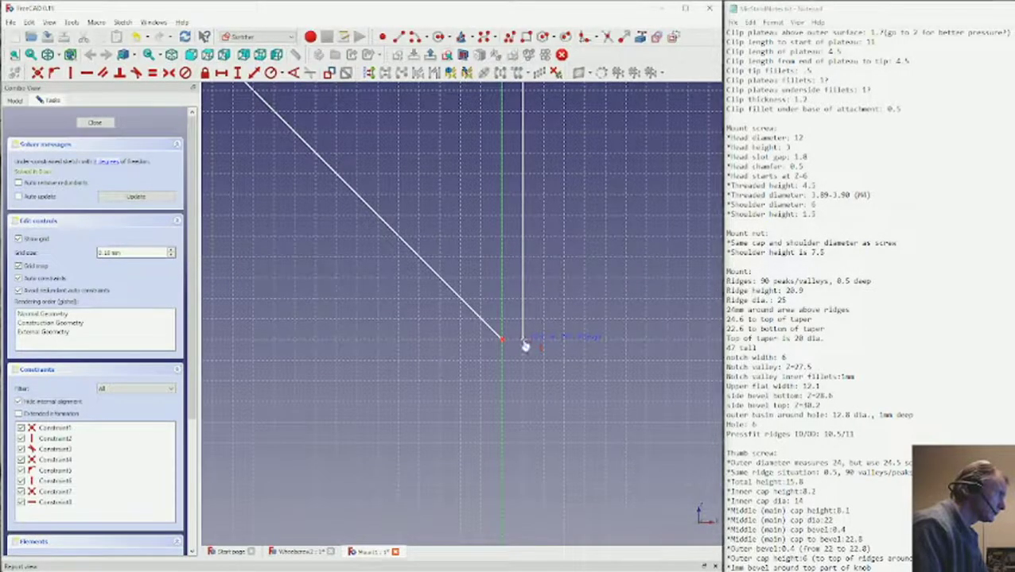
pyautogui.click(523, 341)
pyautogui.click(502, 342)
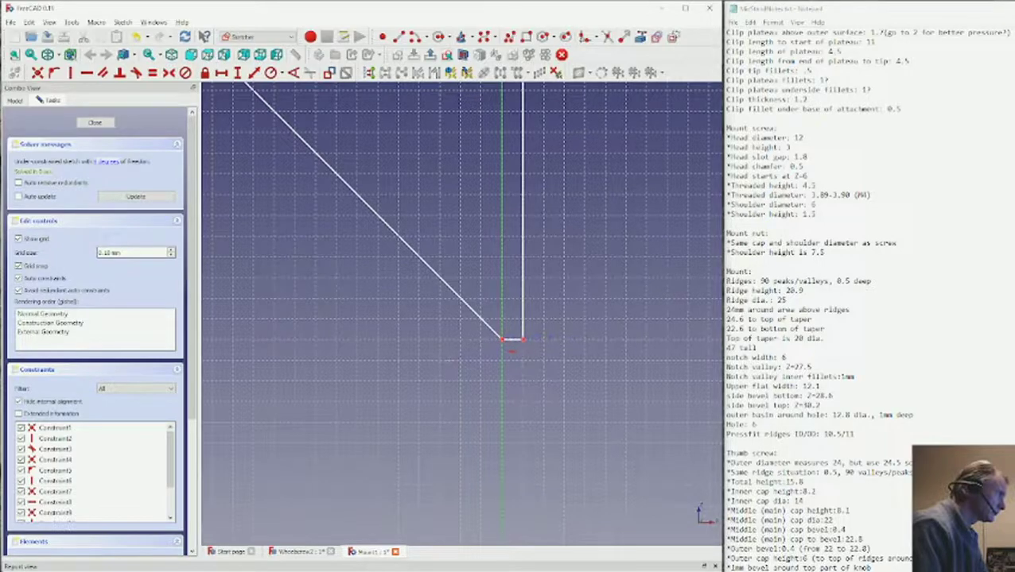
pyautogui.rightClick(439, 387)
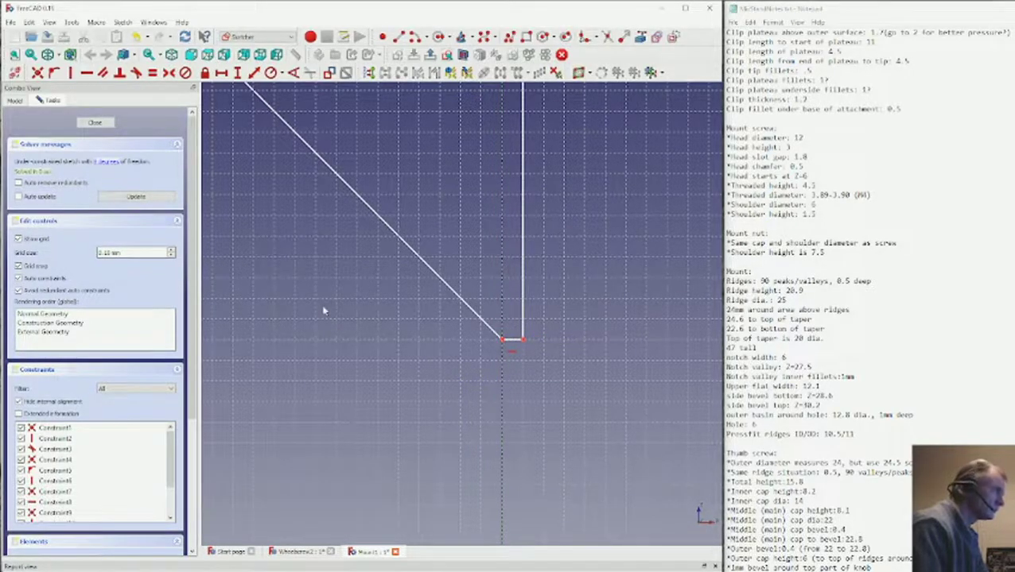
pyautogui.click(93, 123)
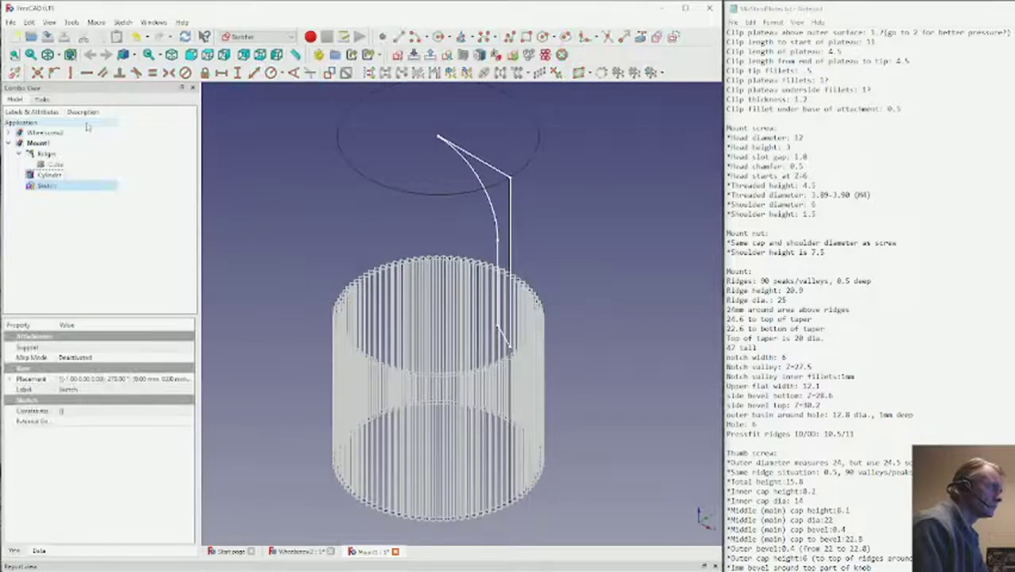
# - Set the display style back to As is and hide the cylinder so the sketch profile can be seen
pyautogui.click(70, 54)
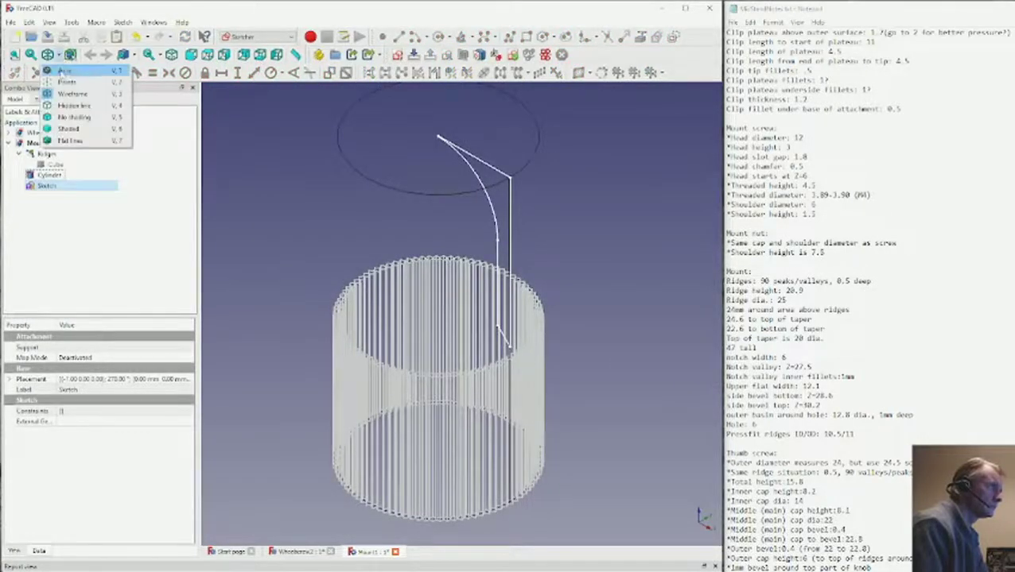
pyautogui.click(70, 70)
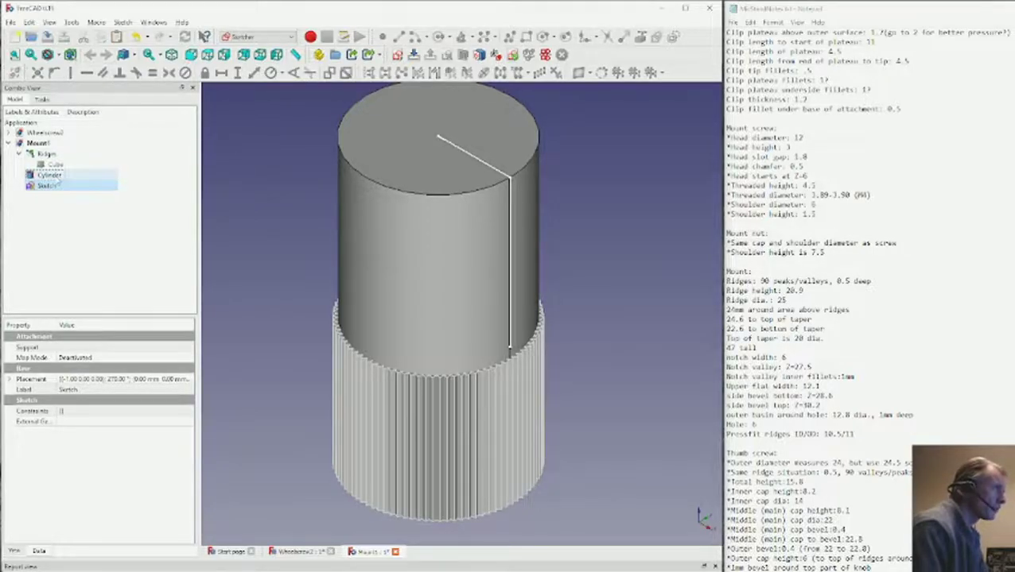
pyautogui.click(53, 175)
pyautogui.press('space')
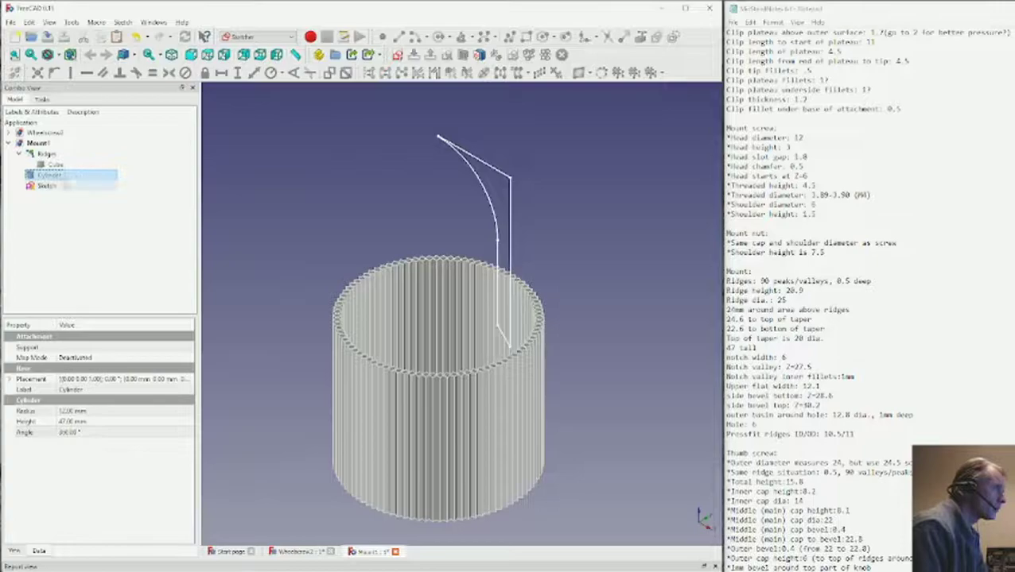
# - Set the line color of the profile sketch to black in its display properties
pyautogui.click(63, 186)
pyautogui.hotkey('ctrl', 'd')
pyautogui.click(139, 232)
pyautogui.click(242, 258)
pyautogui.press('Return')
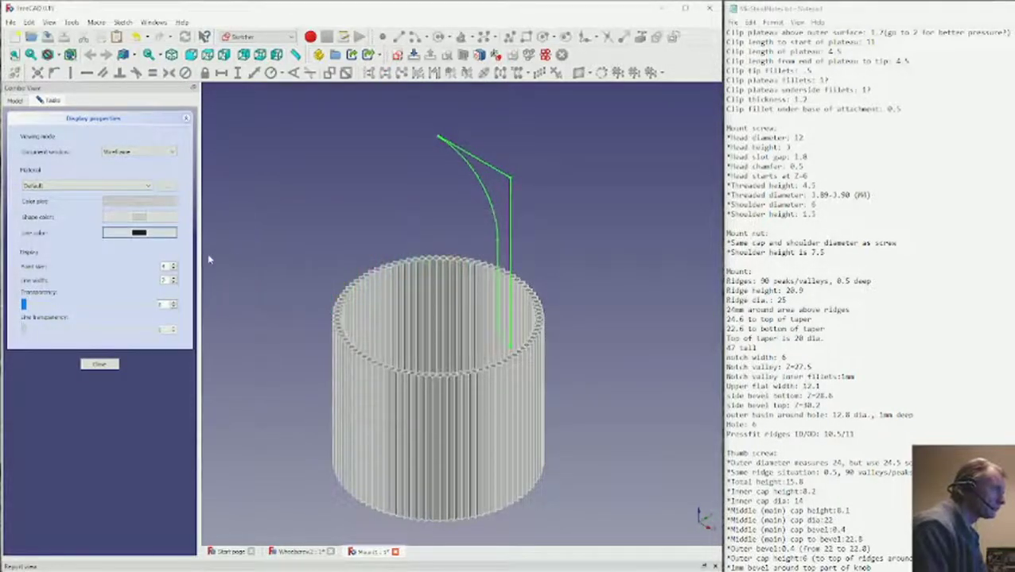
pyautogui.click(100, 364)
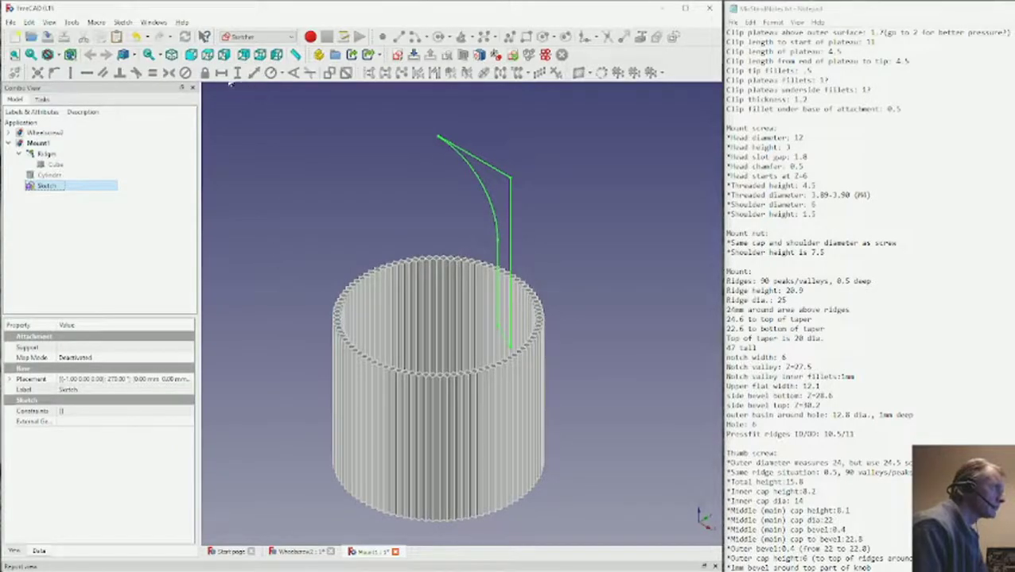
# - Switch to the Part workbench and revolve the profile sketch 360° around the Z axis as a solid
pyautogui.click(258, 37)
pyautogui.click(246, 129)
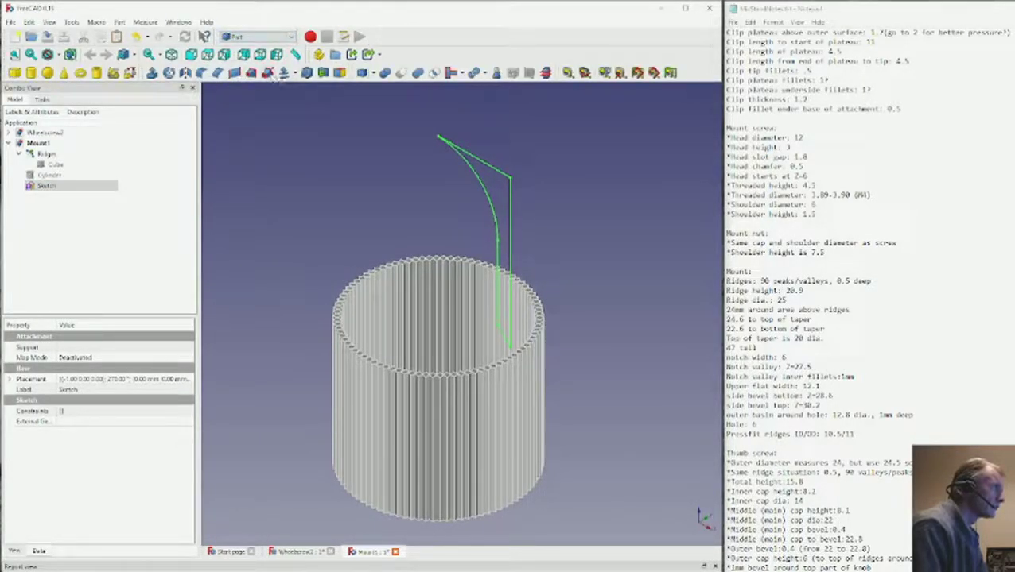
pyautogui.click(169, 73)
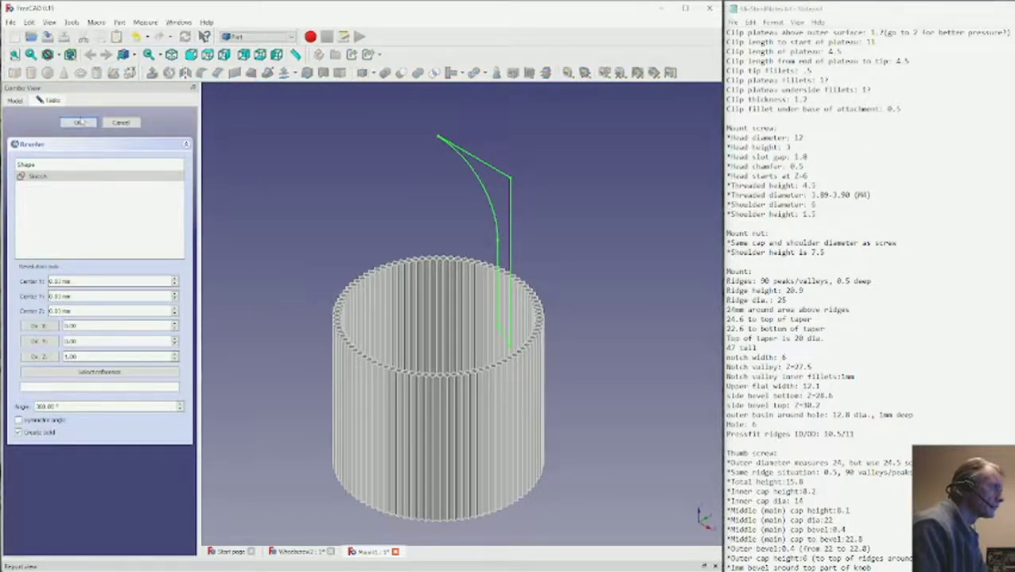
pyautogui.click(79, 123)
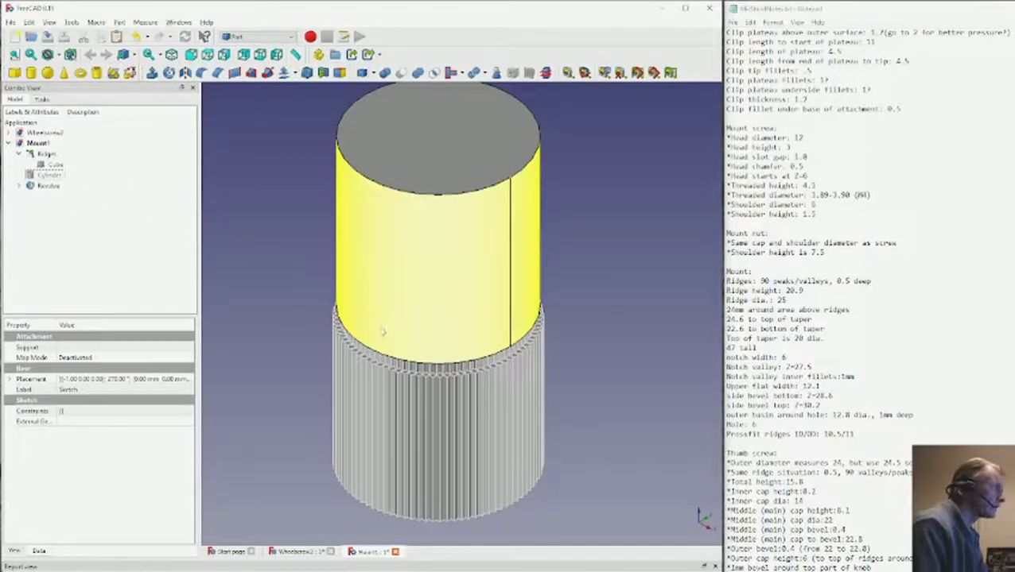
# - Inspect the revolved solid's inner shape in the Wireframe display style, then return the display style to As is
pyautogui.moveTo(382, 329); pyautogui.dragTo(438, 345, button='middle')
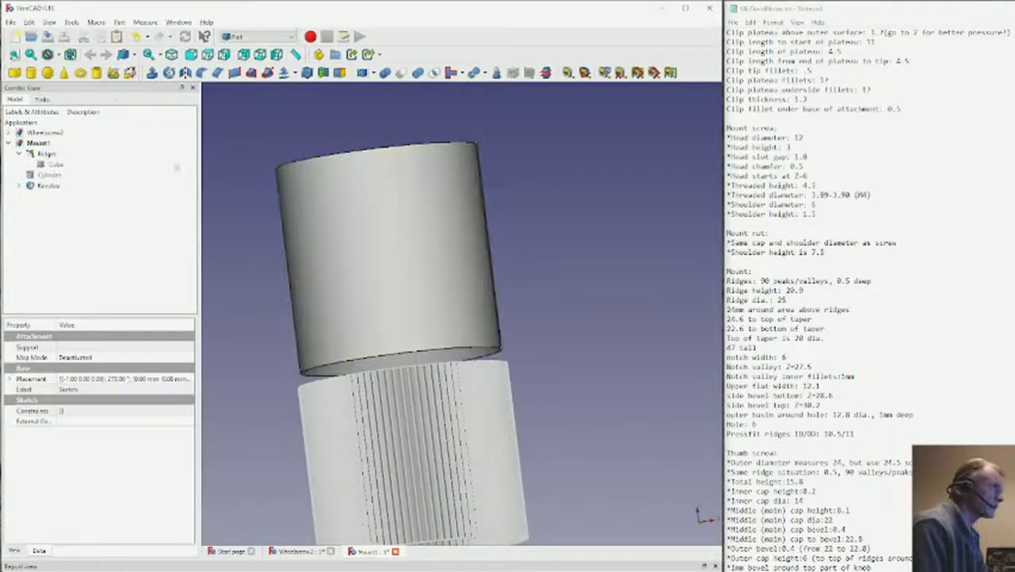
pyautogui.click(48, 54)
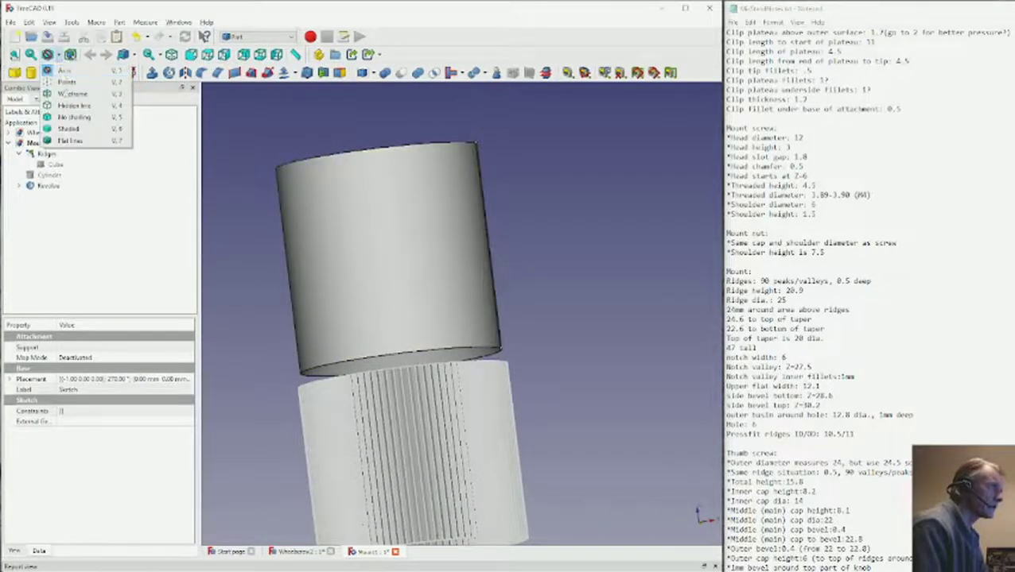
pyautogui.click(66, 97)
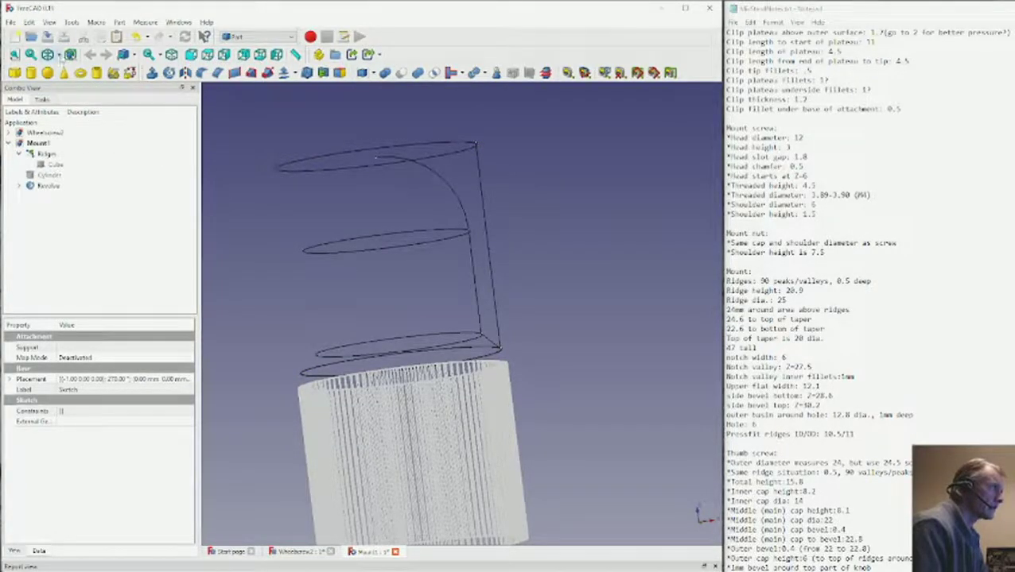
pyautogui.click(54, 54)
pyautogui.click(65, 70)
# - Make the revolved solid semi-transparent in its display properties so its inner dome and taper can be seen
pyautogui.click(47, 185)
pyautogui.hotkey('ctrl', 'd')
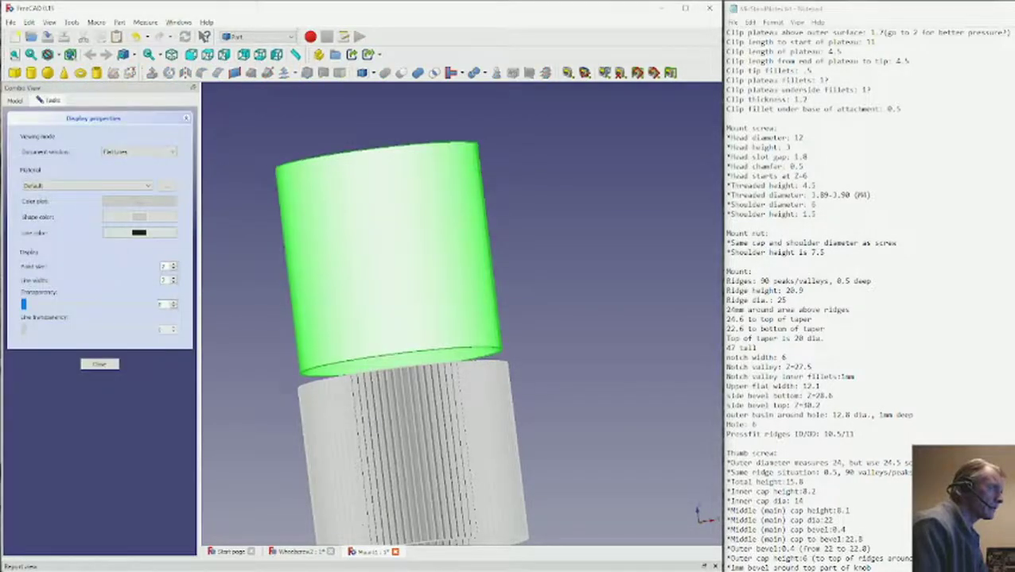
pyautogui.moveTo(24, 304); pyautogui.dragTo(96, 306)
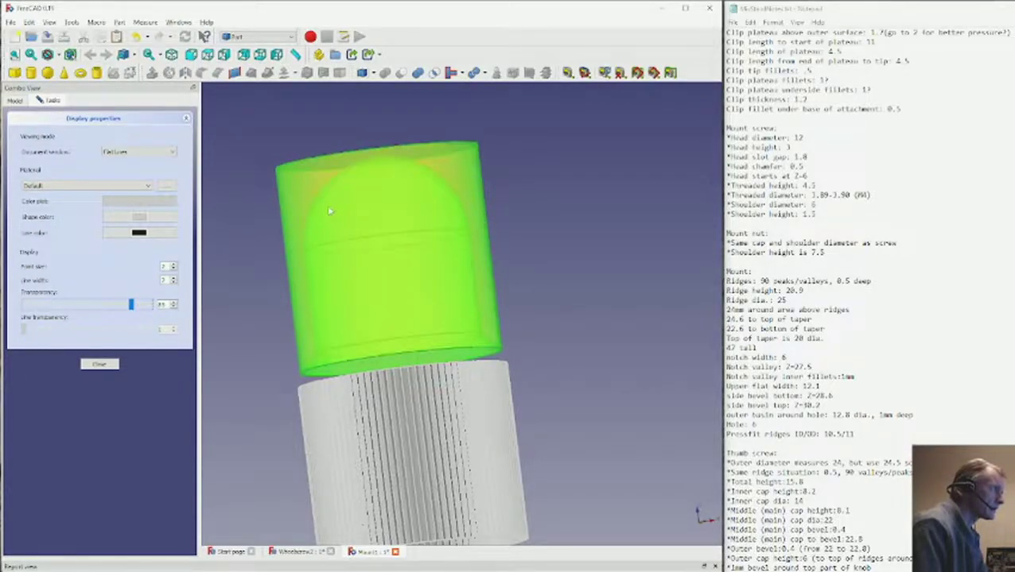
pyautogui.moveTo(131, 307); pyautogui.dragTo(92, 312)
pyautogui.click(98, 364)
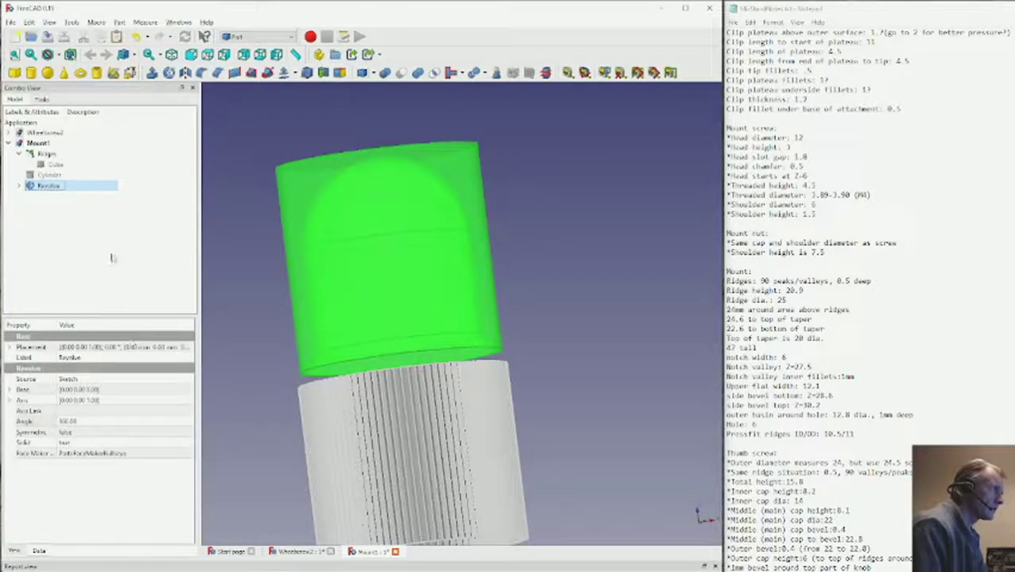
# - Cut the revolved solid from the cylinder to form the rounded top and the taper
pyautogui.click(48, 175)
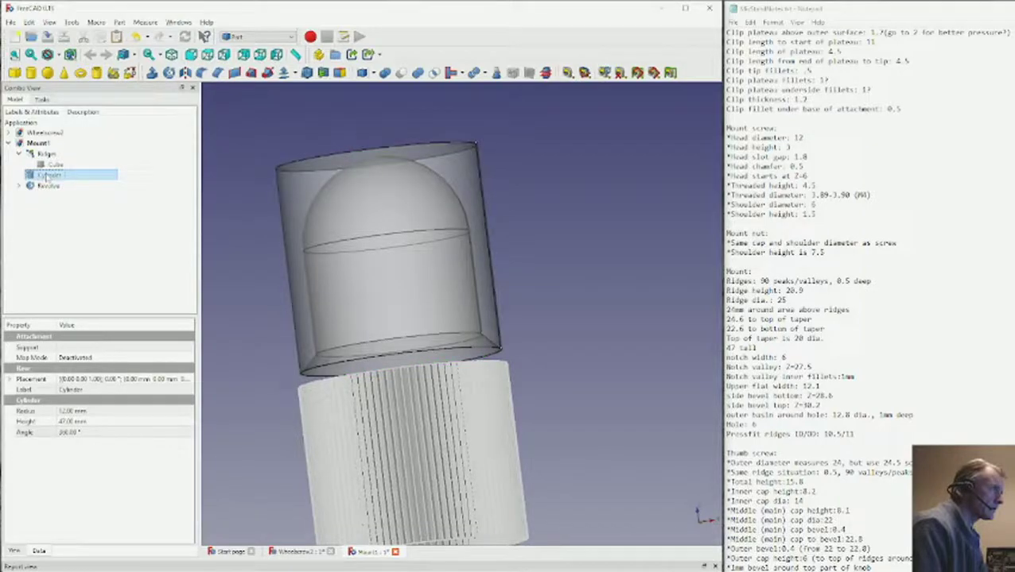
pyautogui.keyDown('ctrl'); pyautogui.click(47, 185); pyautogui.keyUp('ctrl')
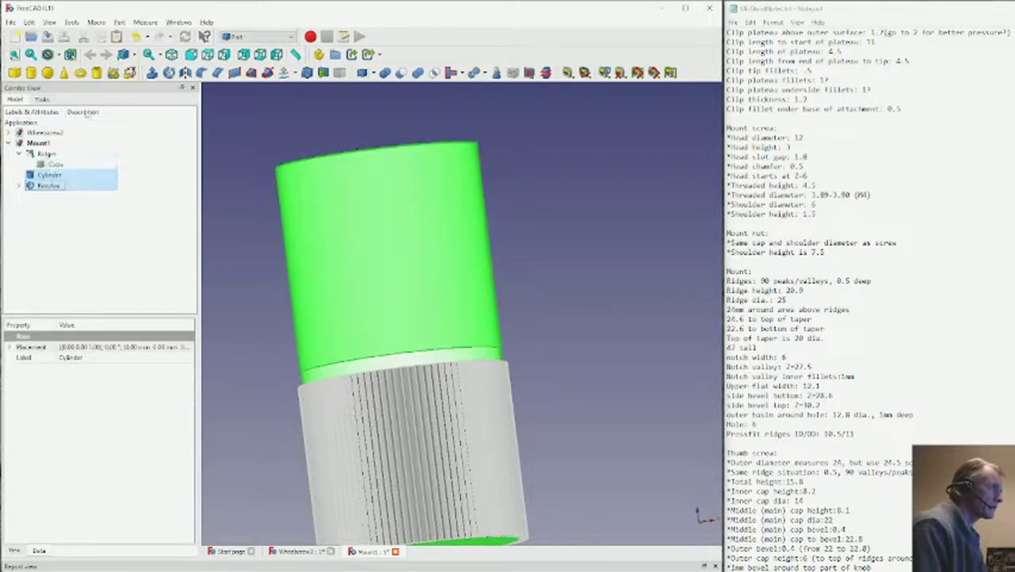
pyautogui.click(121, 22)
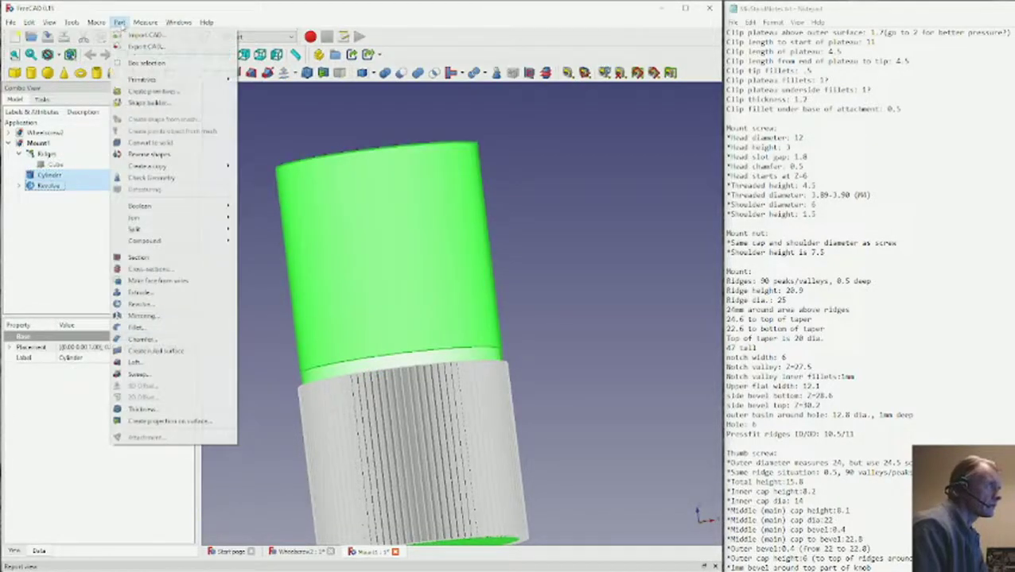
pyautogui.moveTo(187, 226)
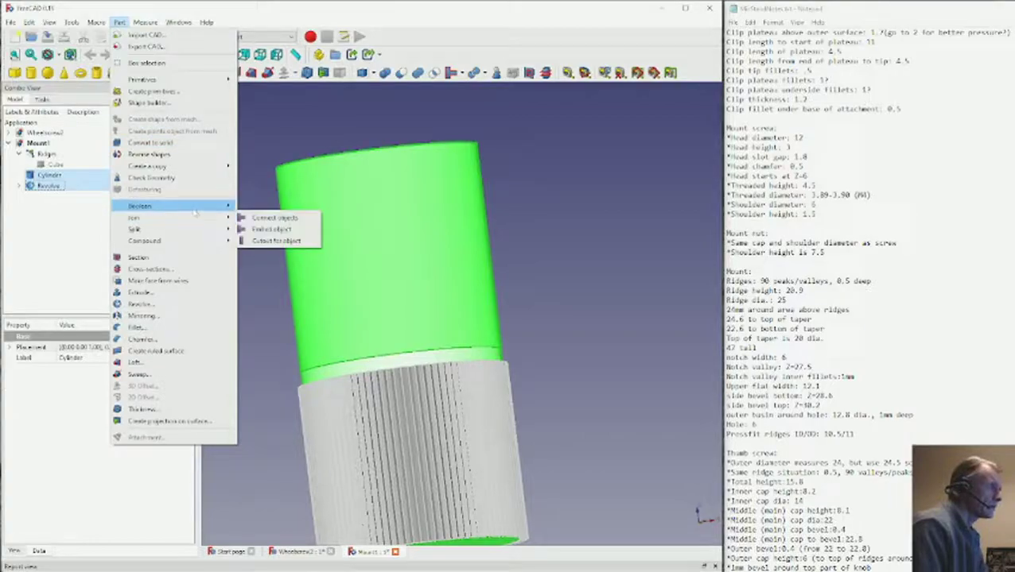
pyautogui.moveTo(194, 209)
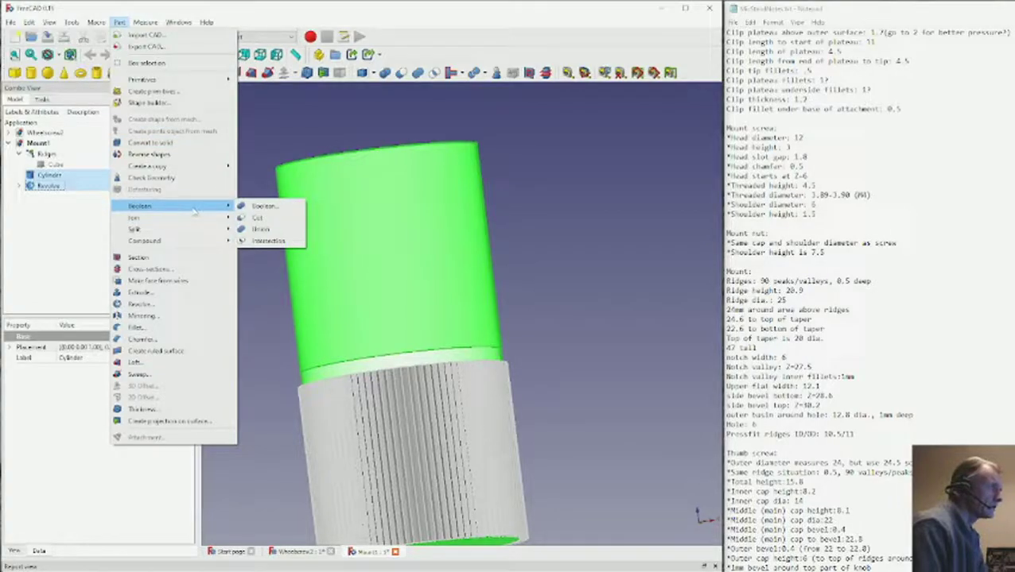
pyautogui.click(257, 217)
pyautogui.moveTo(486, 221); pyautogui.dragTo(518, 269, button='middle')
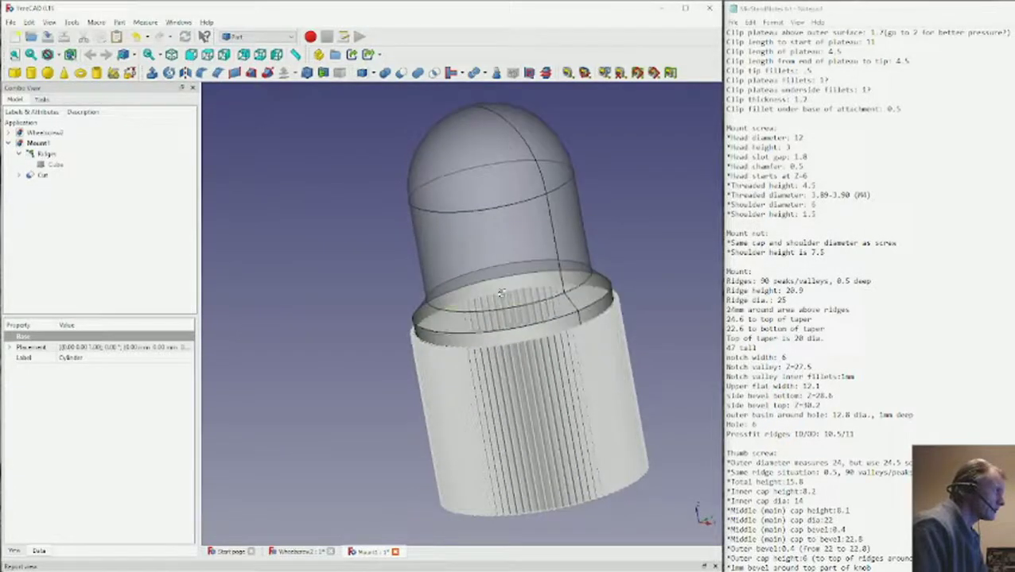